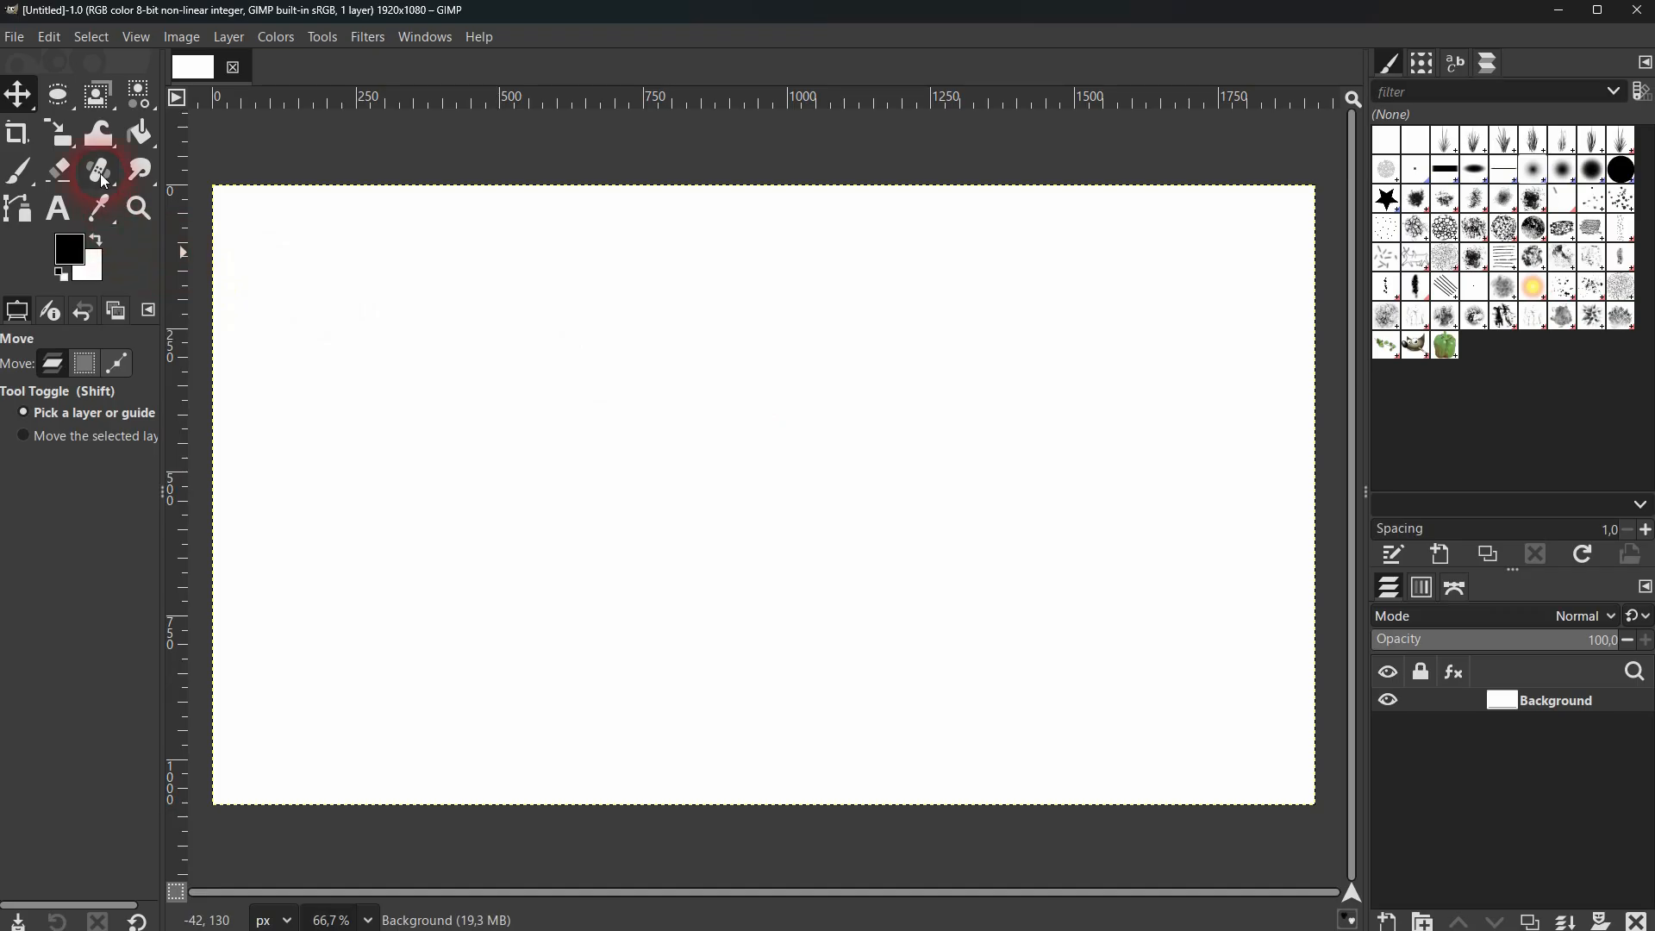
pyautogui.click(19, 174)
pyautogui.moveTo(781, 272)
pyautogui.mouseDown()
pyautogui.moveTo(916, 438)
pyautogui.moveTo(1083, 572)
pyautogui.mouseUp()
pyautogui.hotkey('ctrl', 'z')
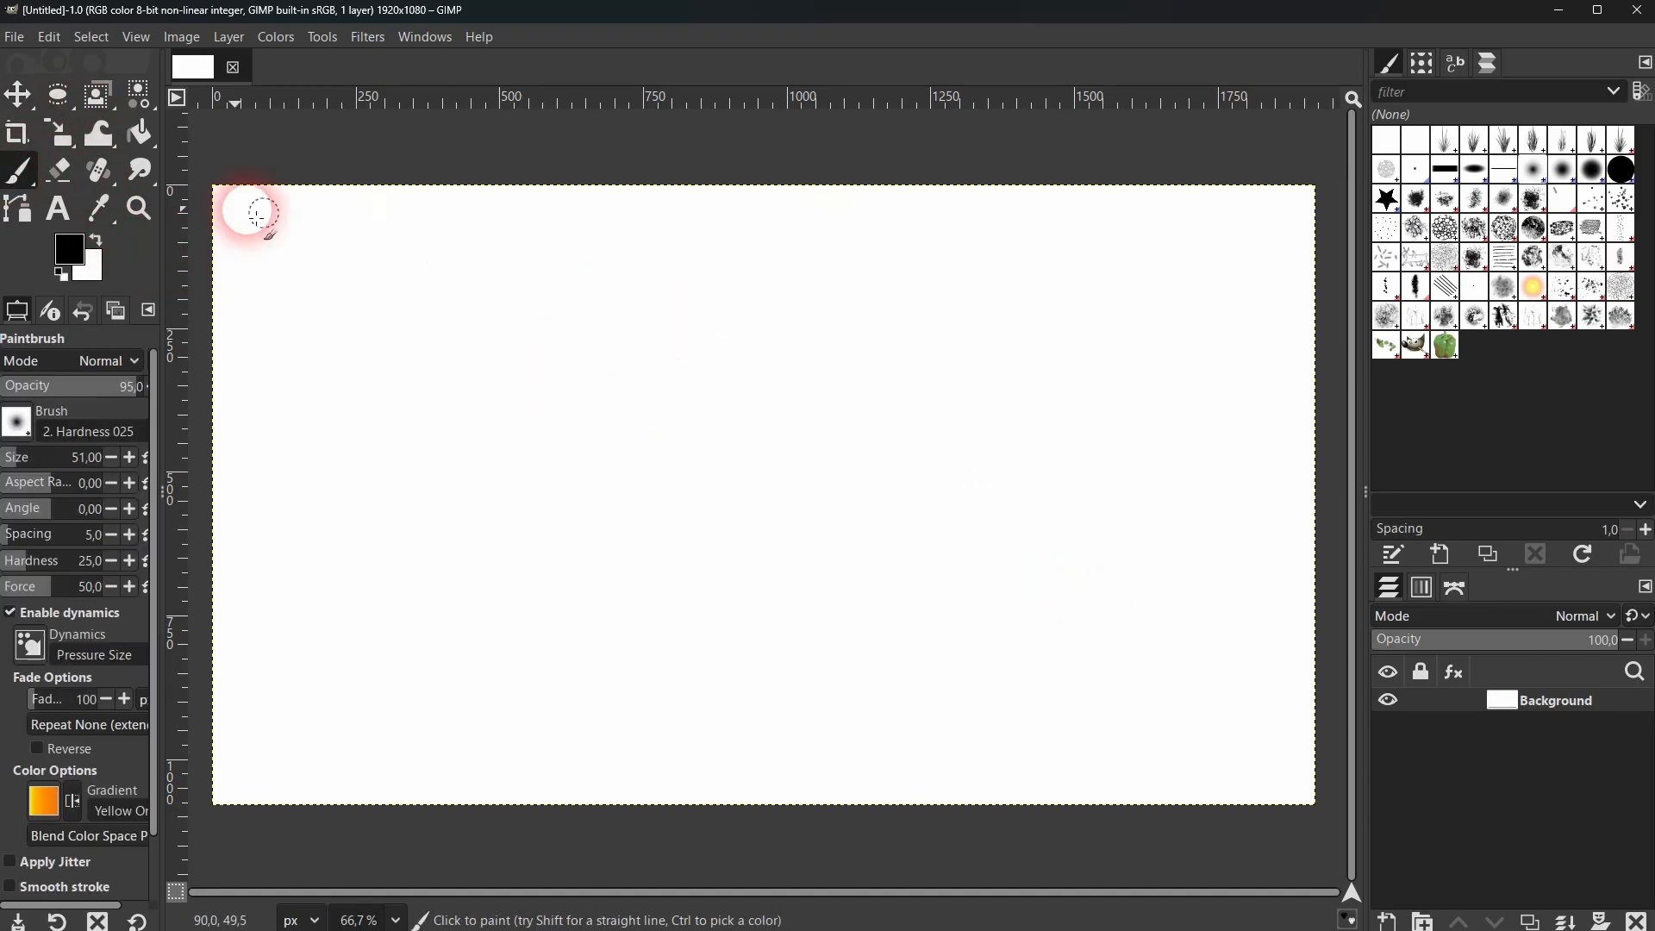
# Draw a rectangular selection about 609 × 526 px on the Background layer, left of the canvas centre.
pyautogui.click(57, 97)
pyautogui.click(132, 95)
pyautogui.moveTo(492, 305); pyautogui.dragTo(843, 608)
# Bucket-fill the rectangular selection on the Background layer with black and clear the selection.
pyautogui.click(140, 134)
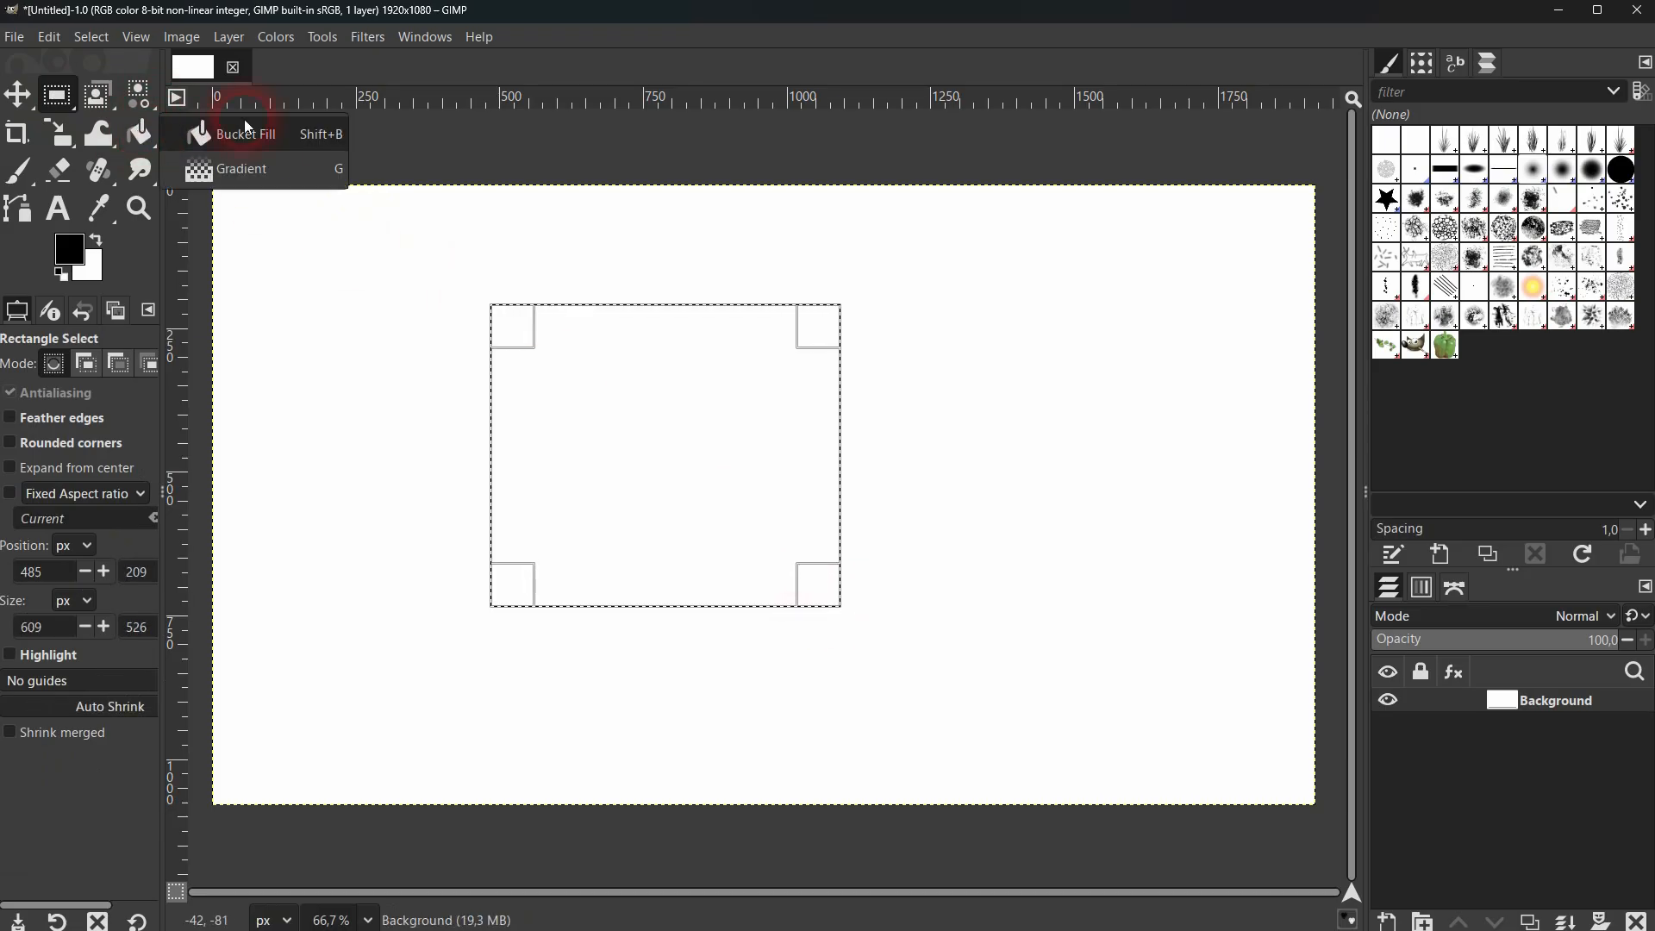
pyautogui.click(270, 136)
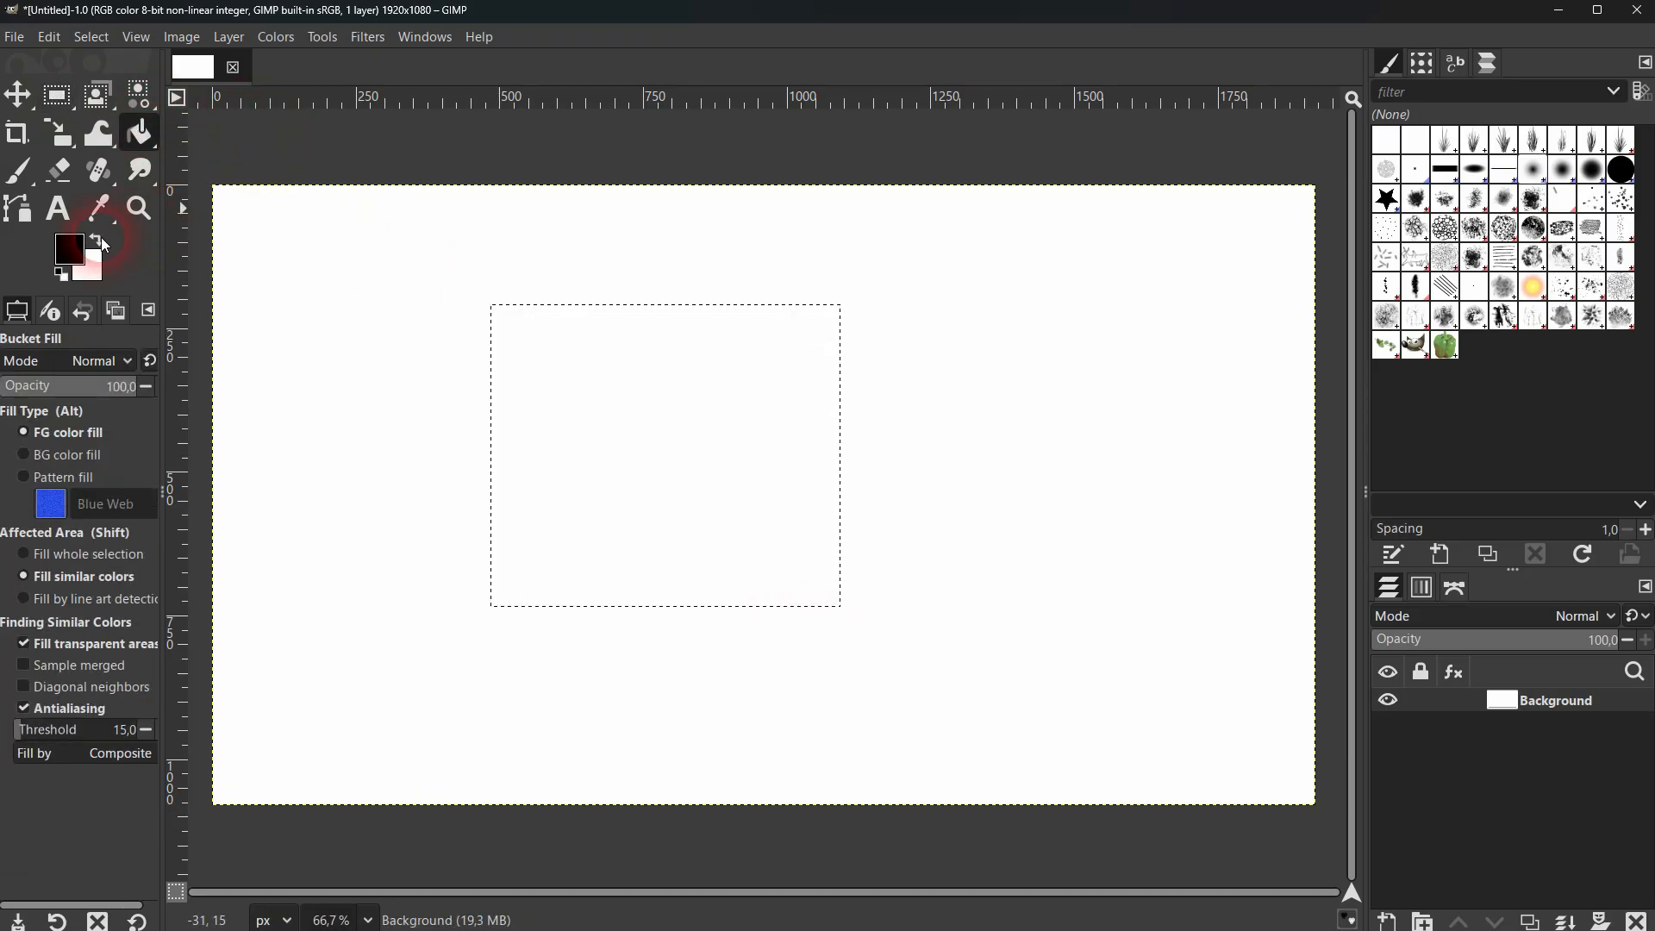
pyautogui.click(702, 495)
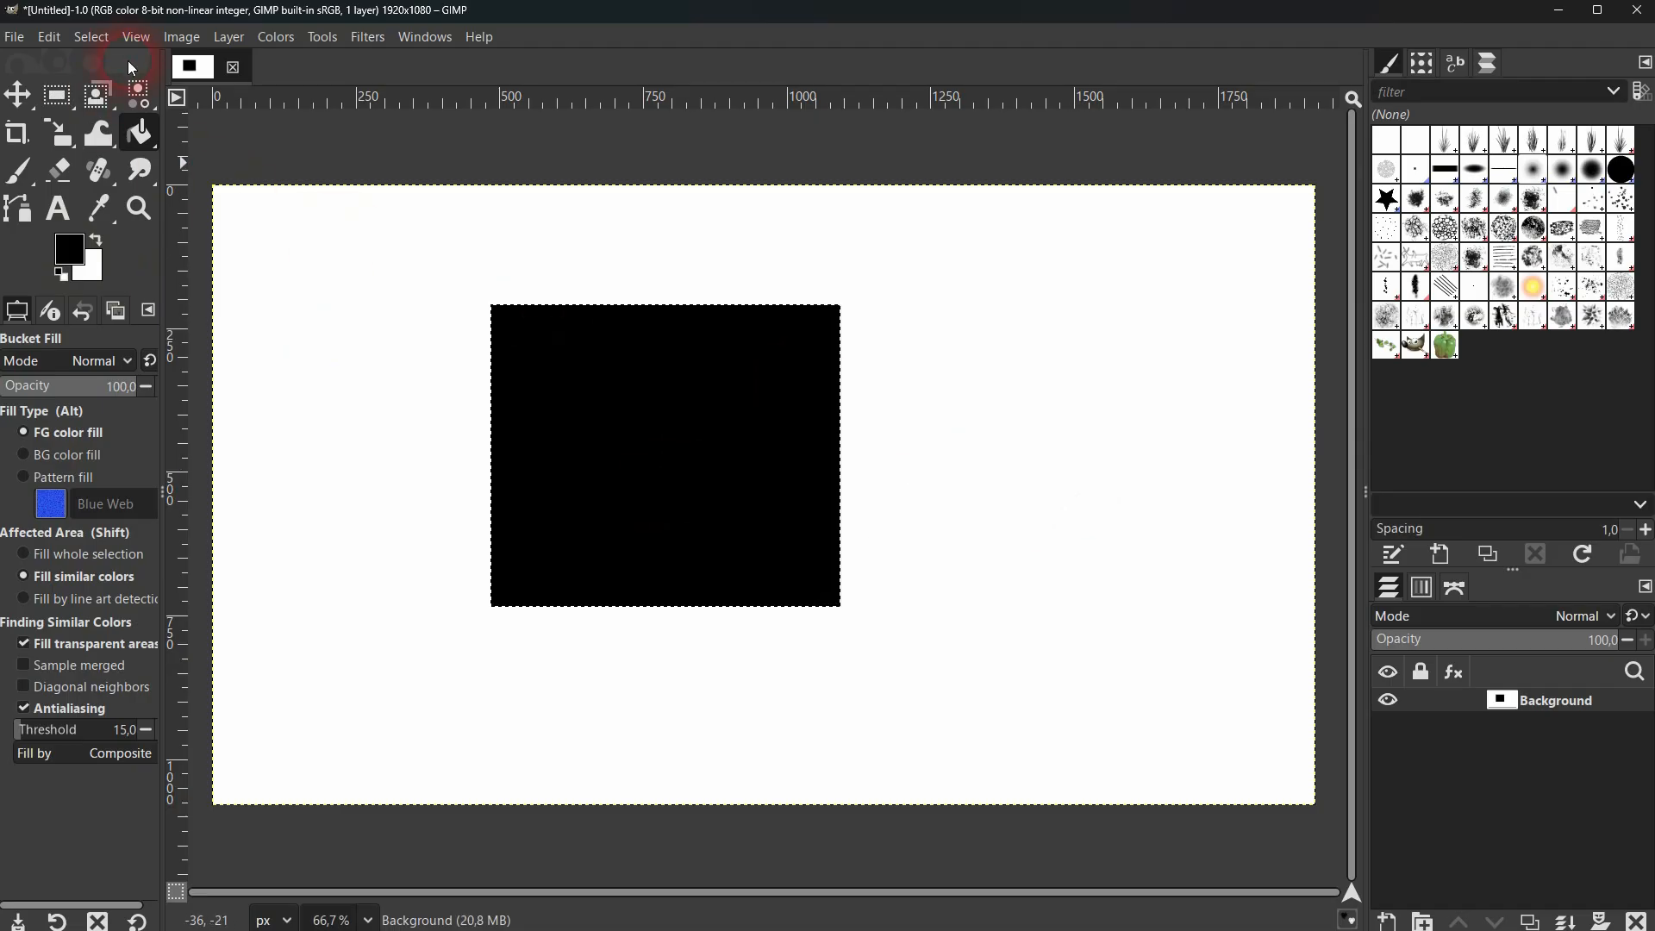
pyautogui.click(92, 37)
pyautogui.click(112, 76)
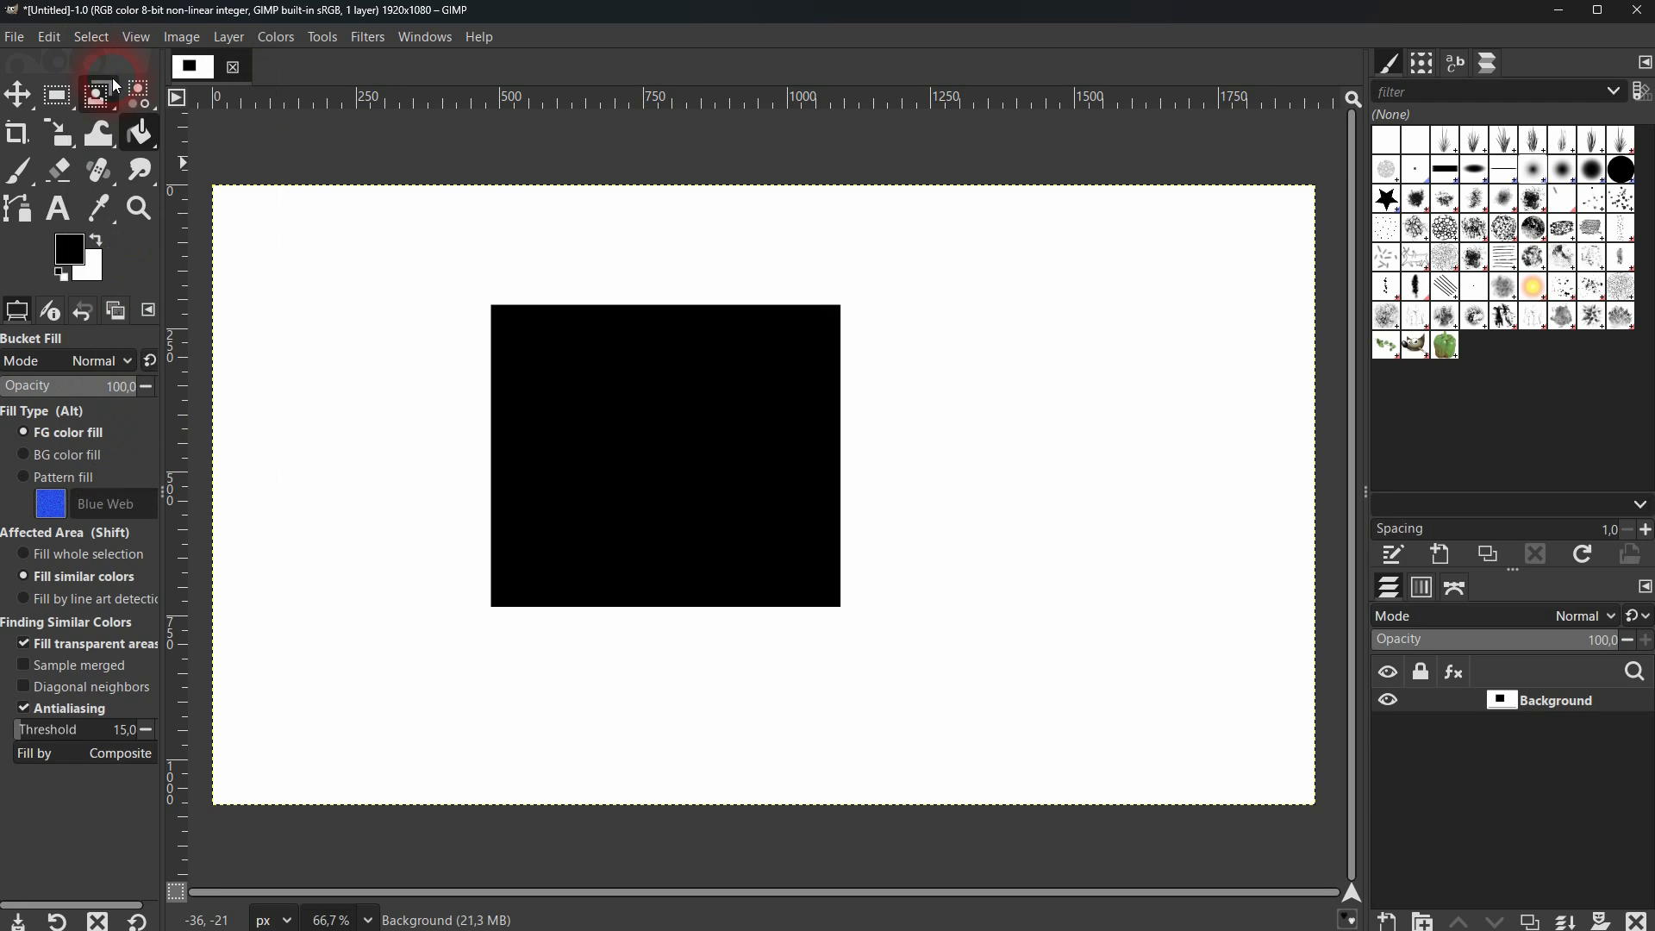
# Try to move the black rectangle on the Background layer down and to the right, and undo the move.
pyautogui.click(24, 99)
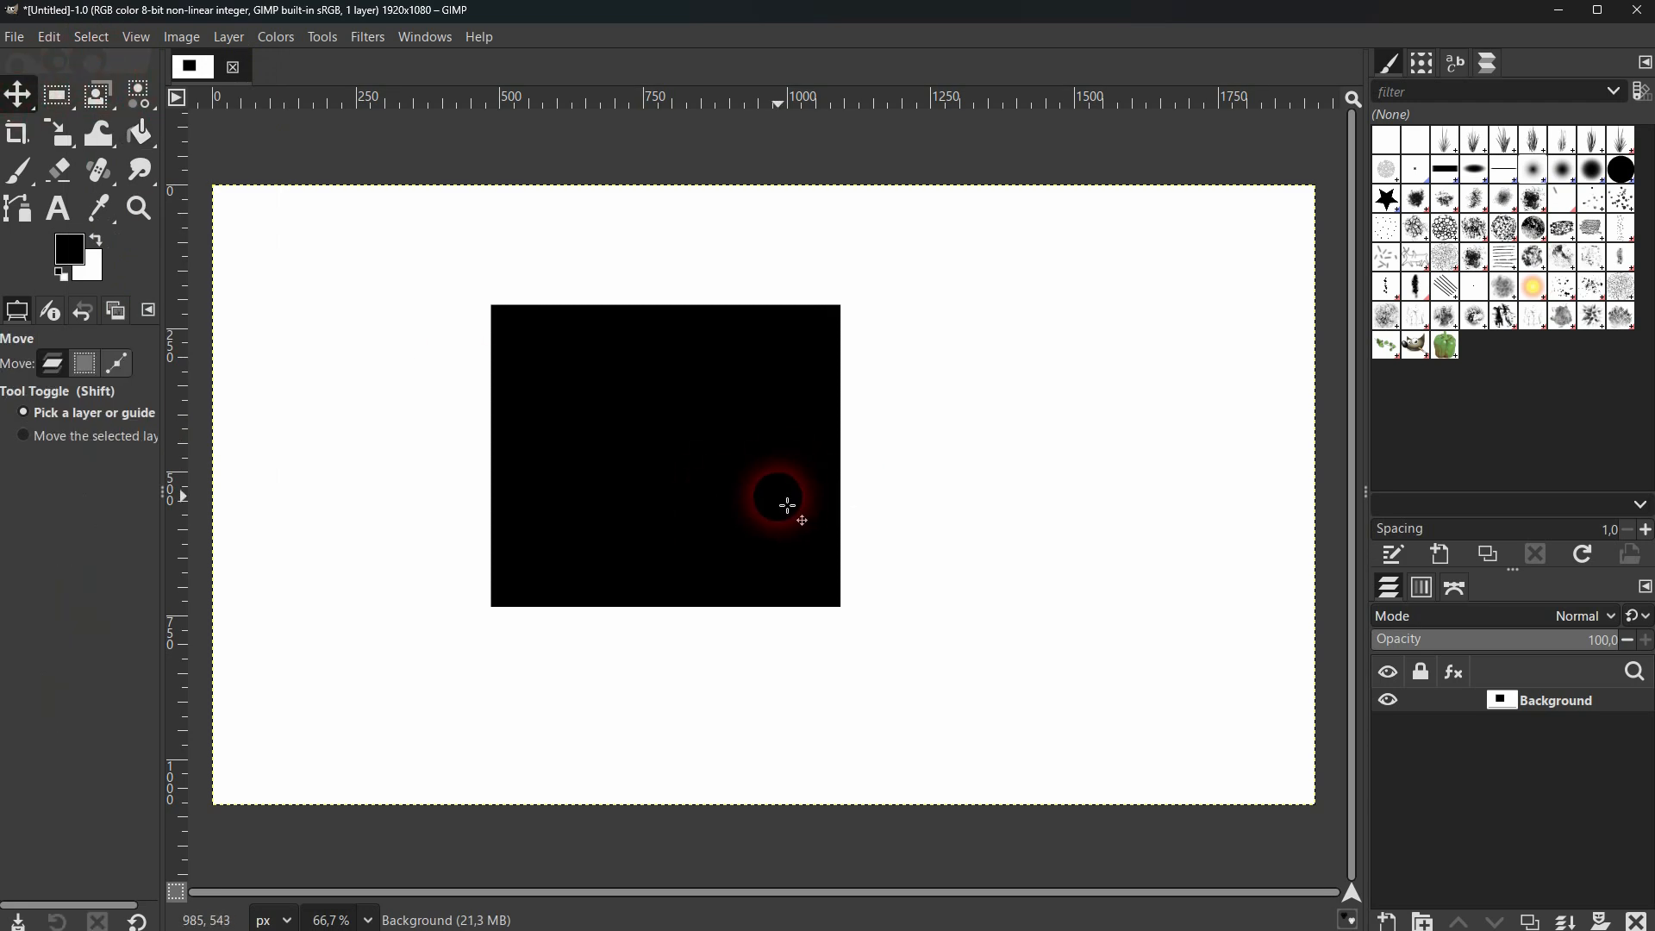
pyautogui.click(1389, 700)
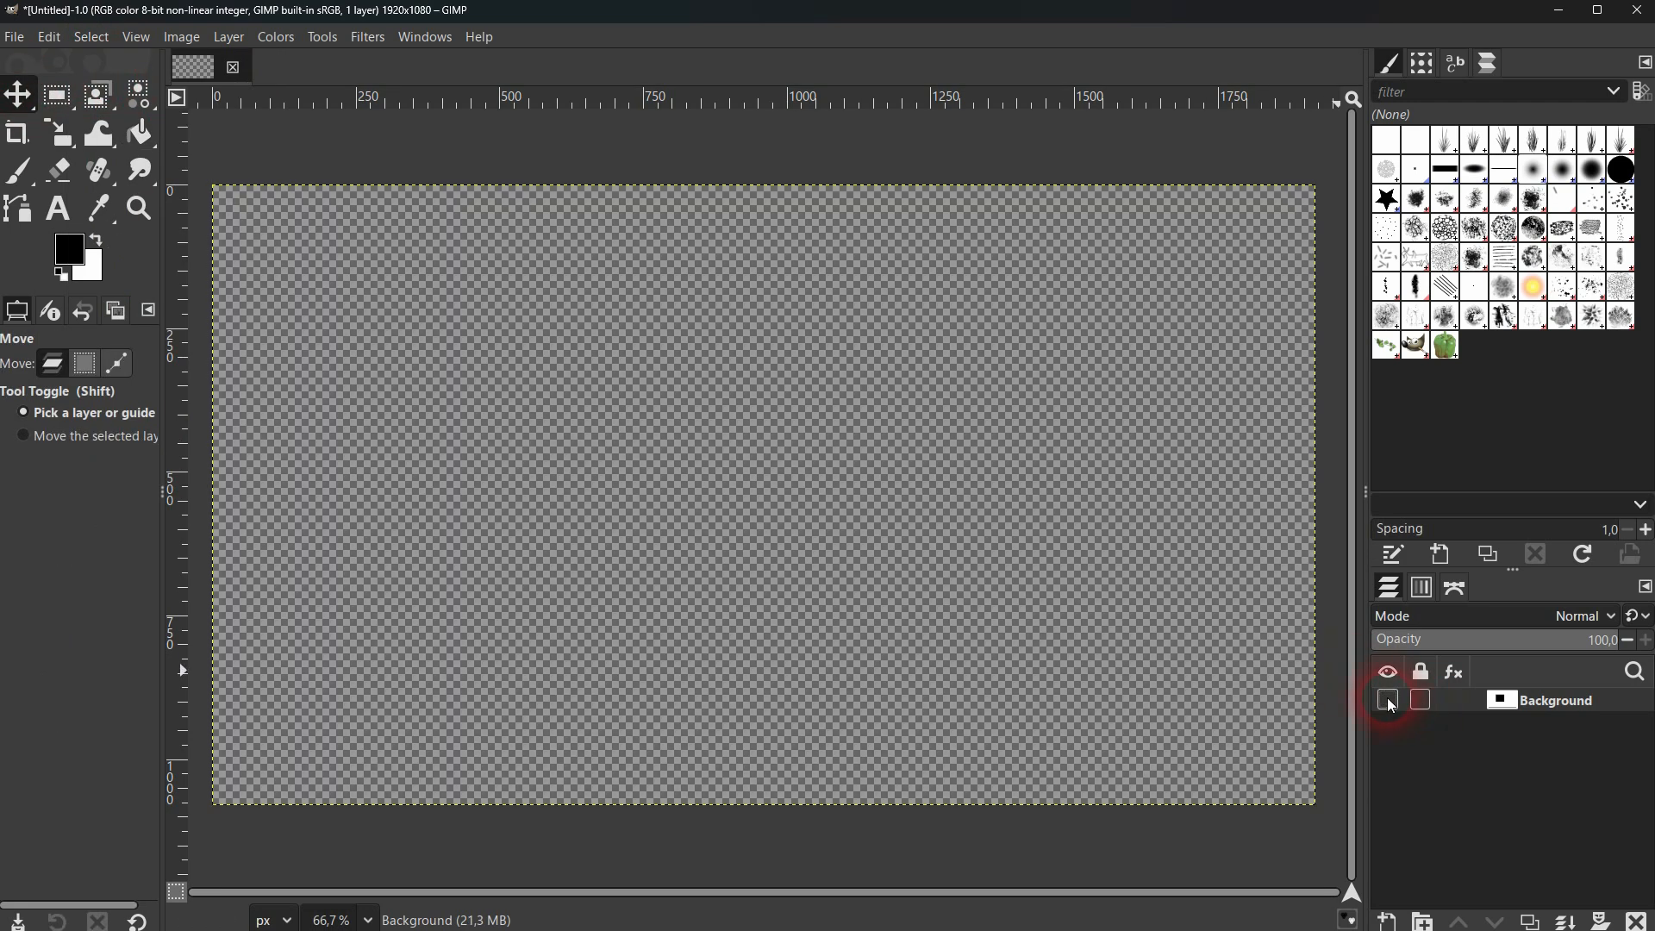
pyautogui.click(1389, 701)
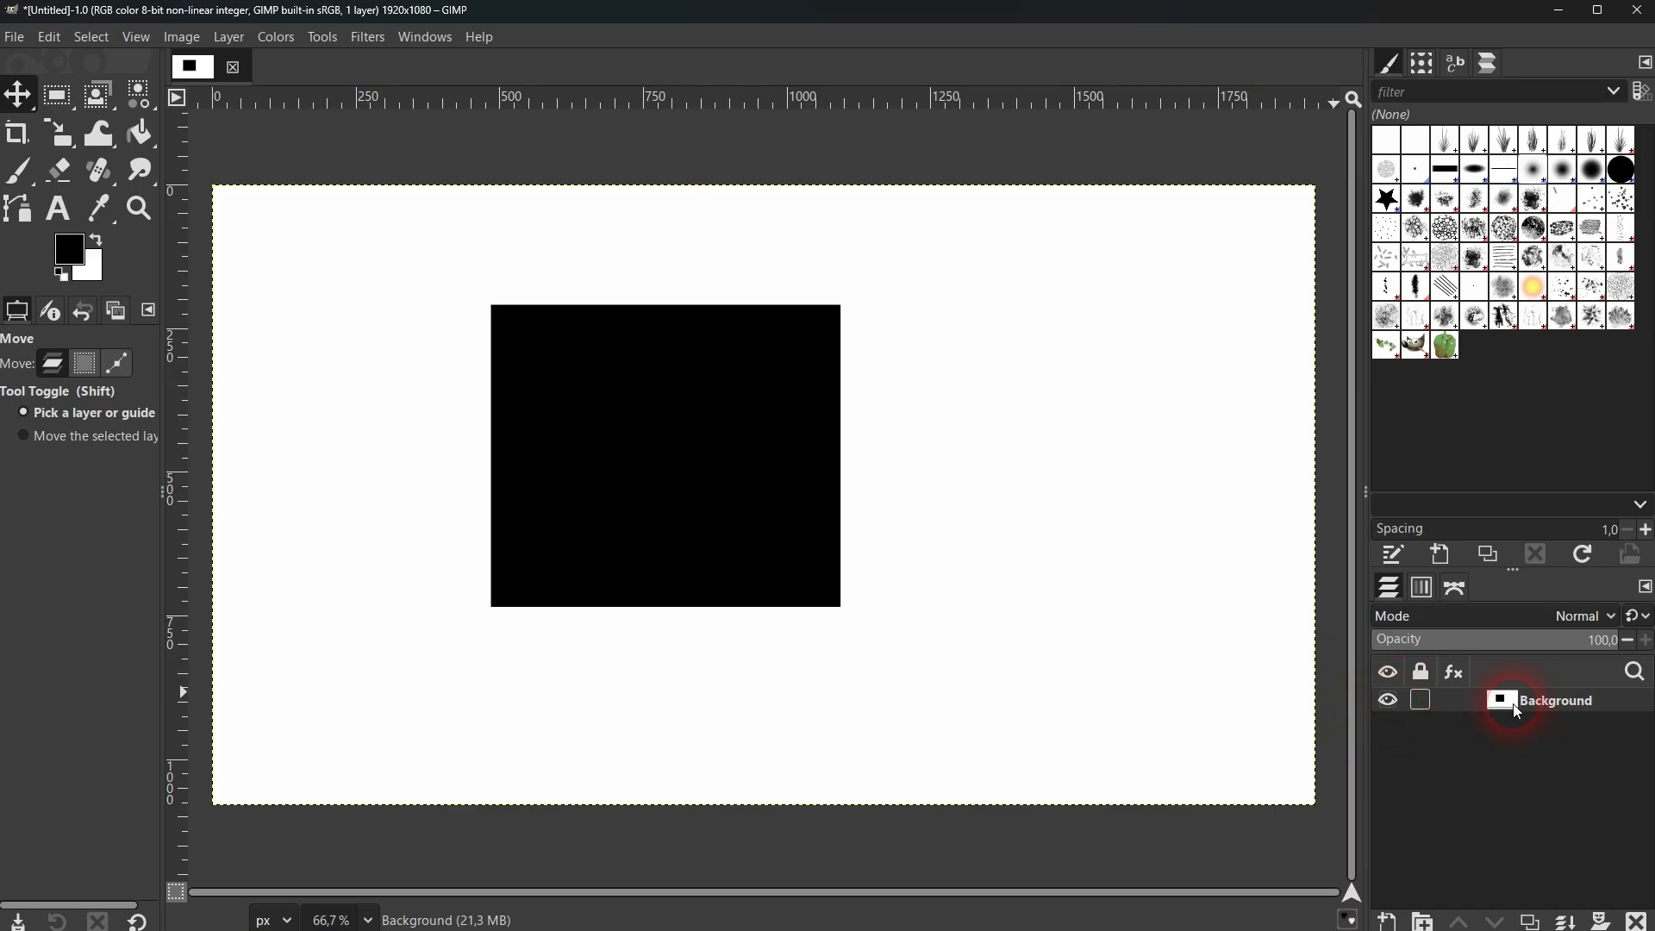
pyautogui.moveTo(721, 473); pyautogui.dragTo(970, 572)
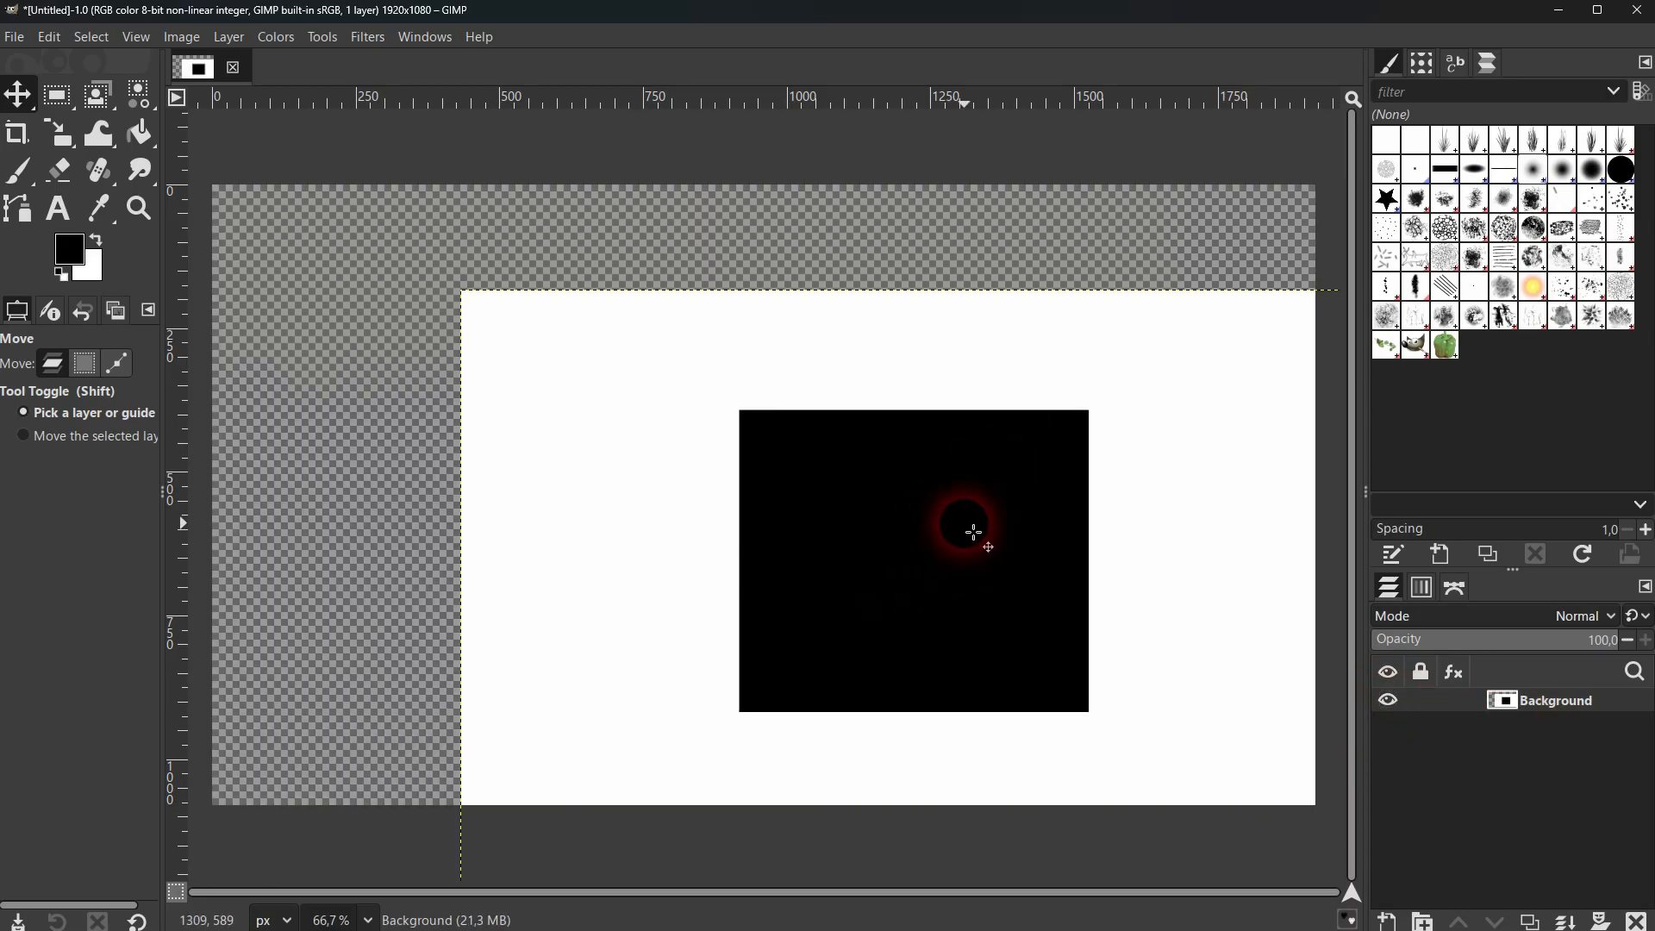
pyautogui.hotkey('ctrl', 'z')
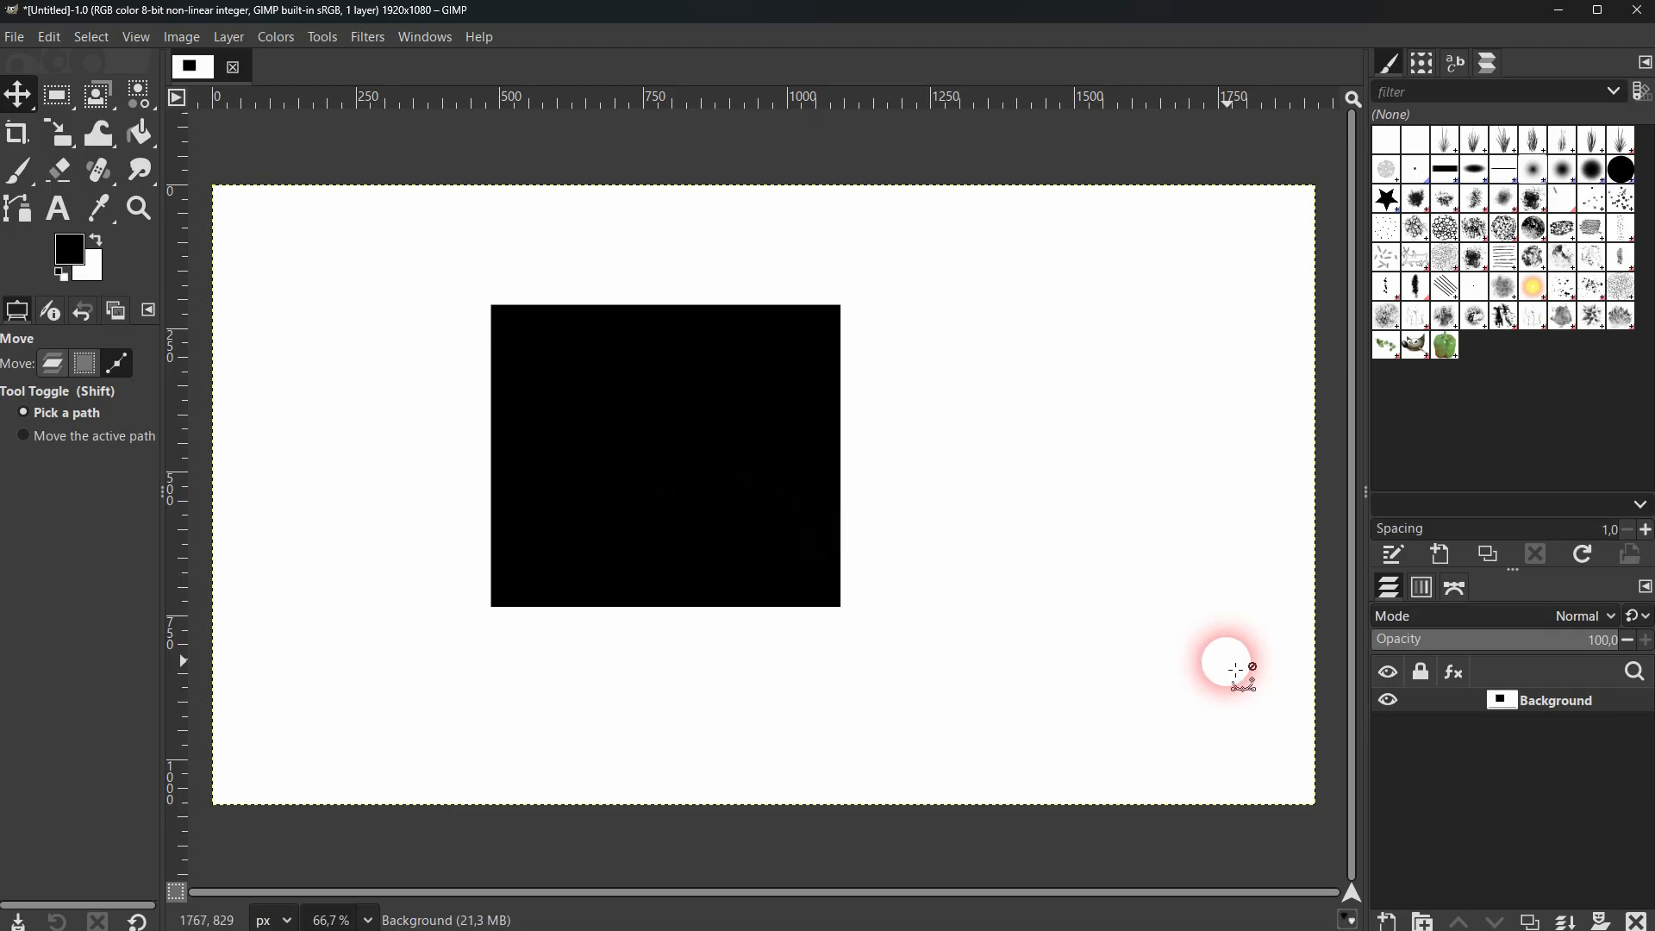
# Undo the black fill and the rectangular selection on the Background layer.
pyautogui.press('Delete')
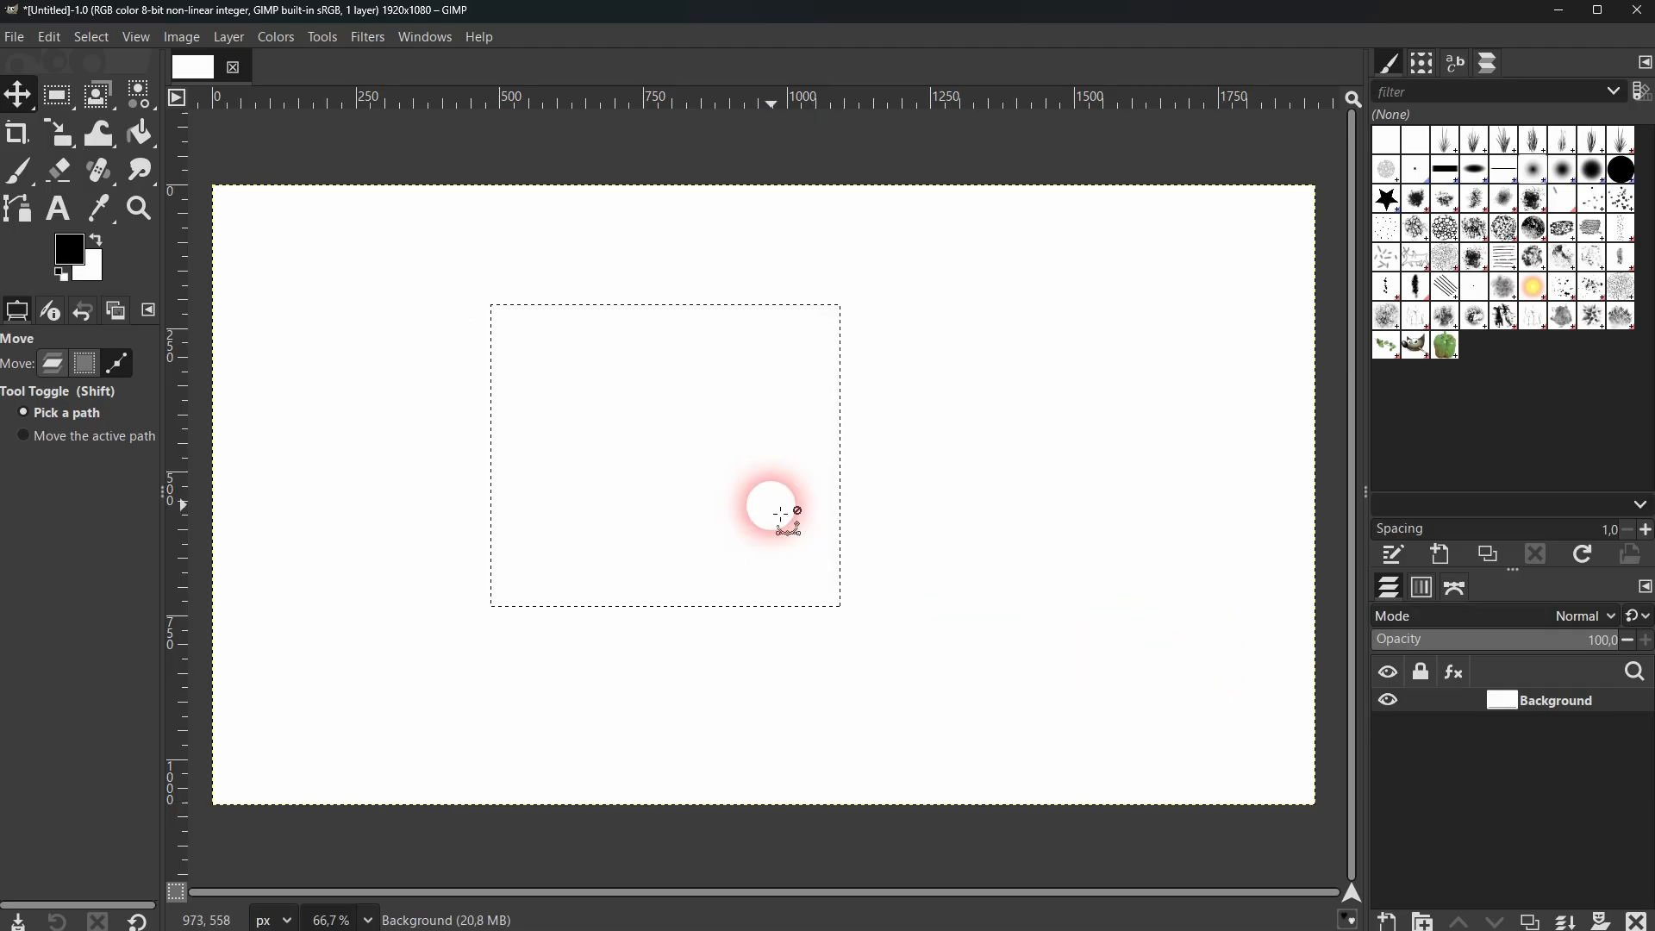
pyautogui.click(54, 38)
pyautogui.click(91, 94)
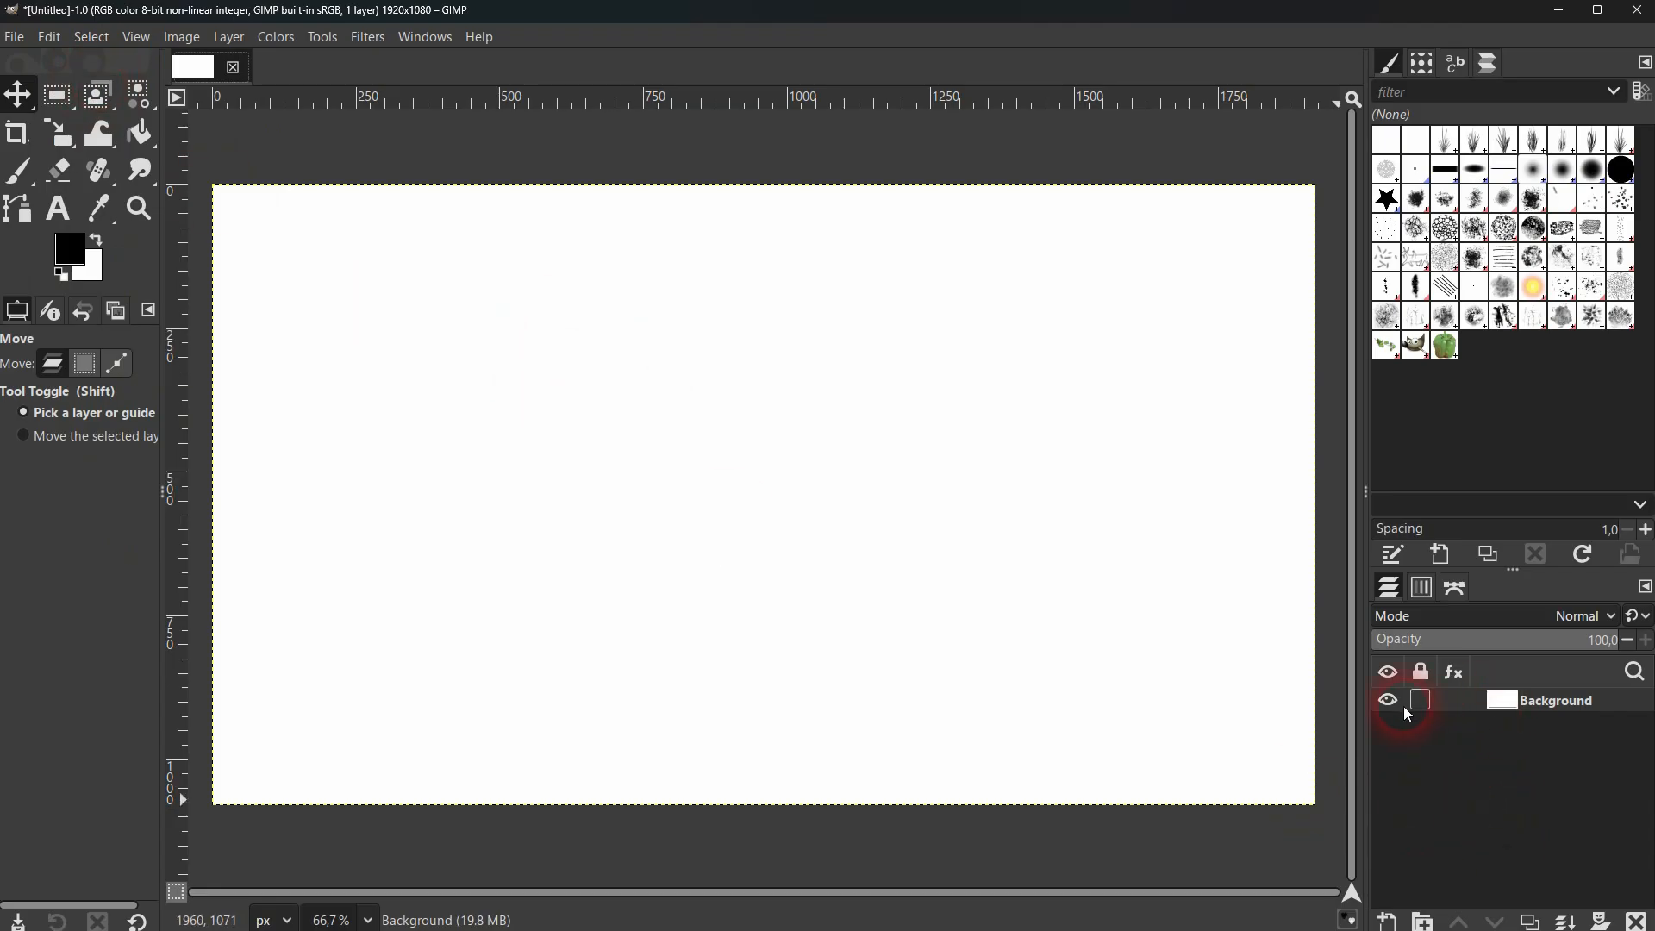
# Create a new 1920 × 1080 px layer named "object" filled with Transparency.
pyautogui.click(1390, 923)
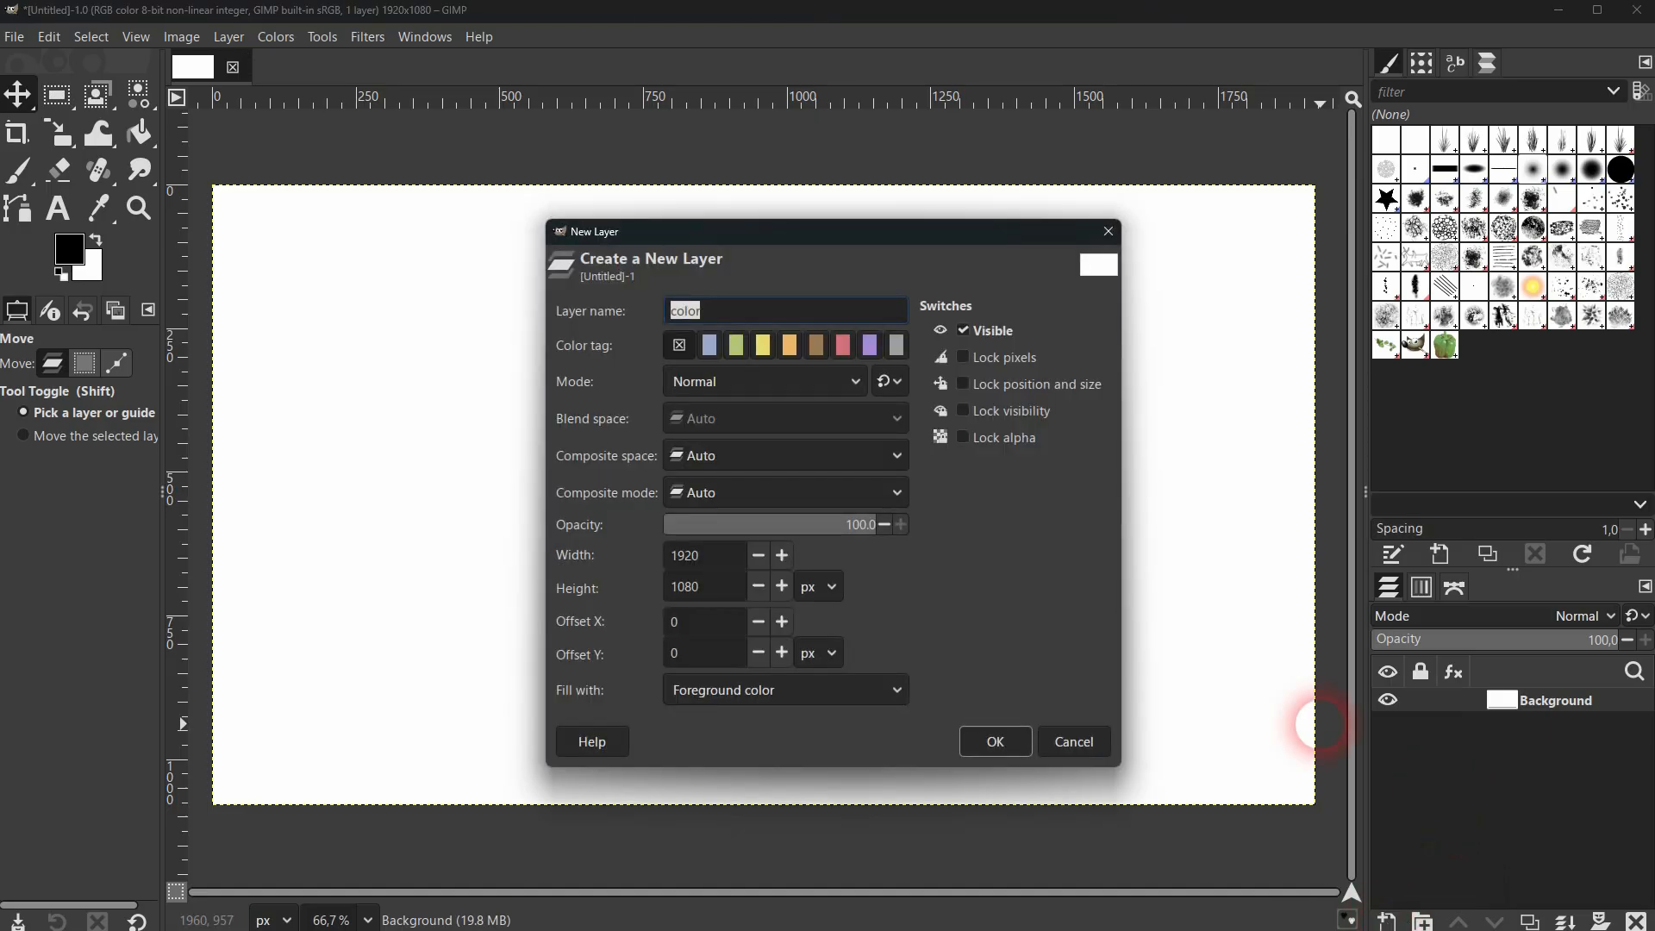
pyautogui.click(840, 691)
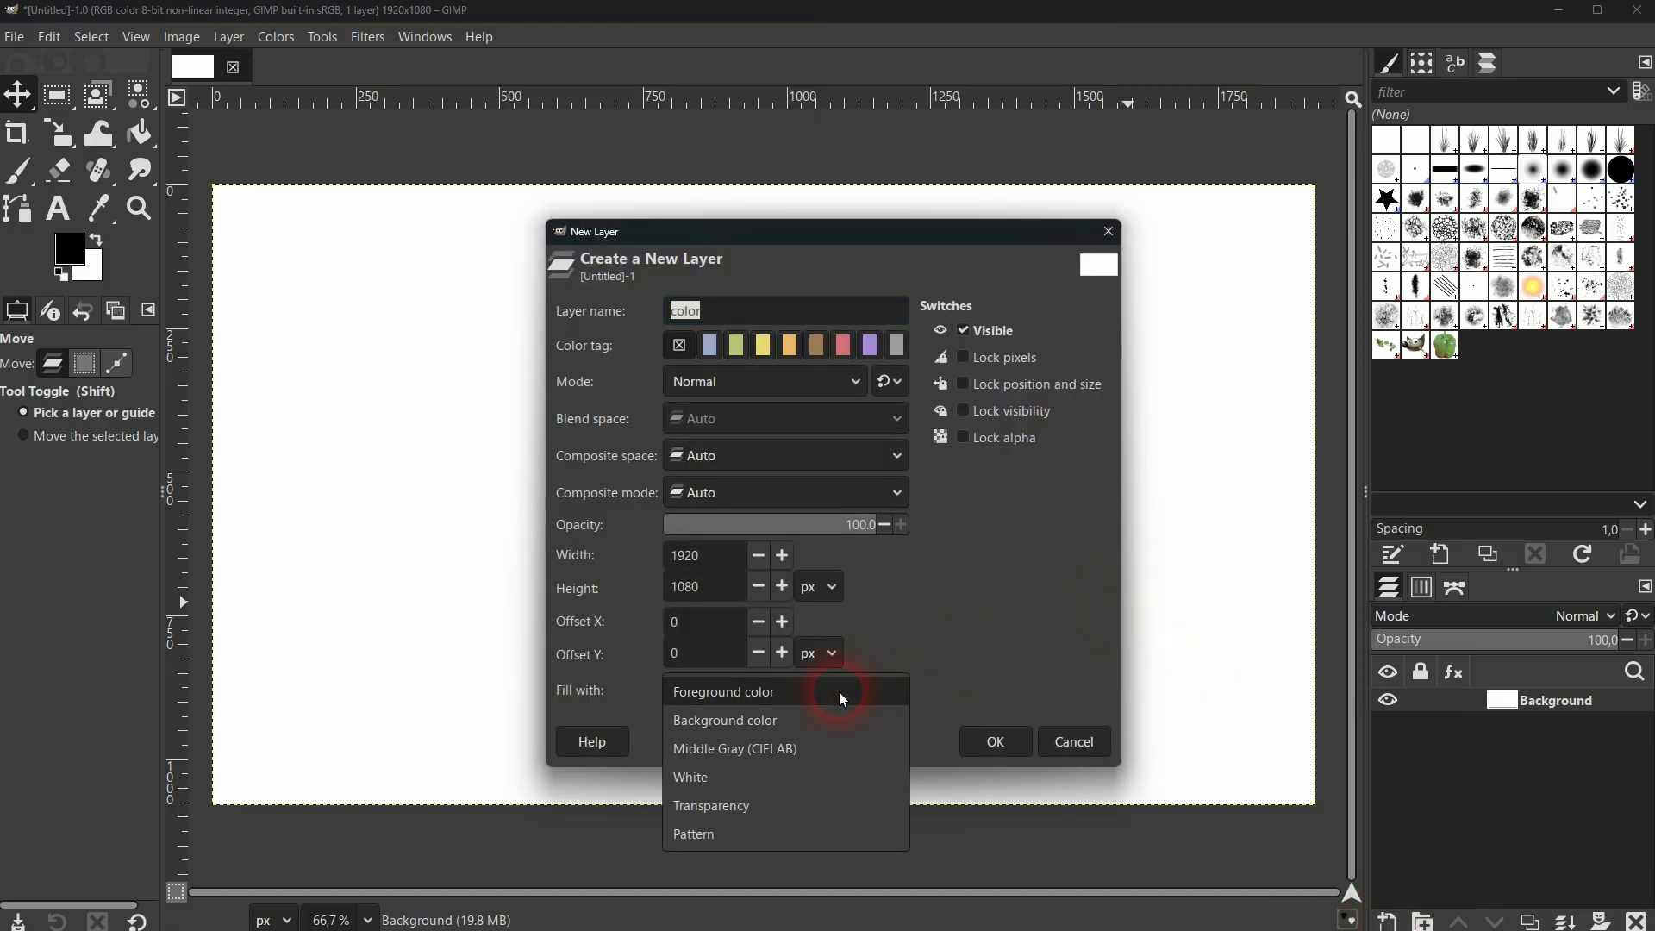
pyautogui.click(840, 806)
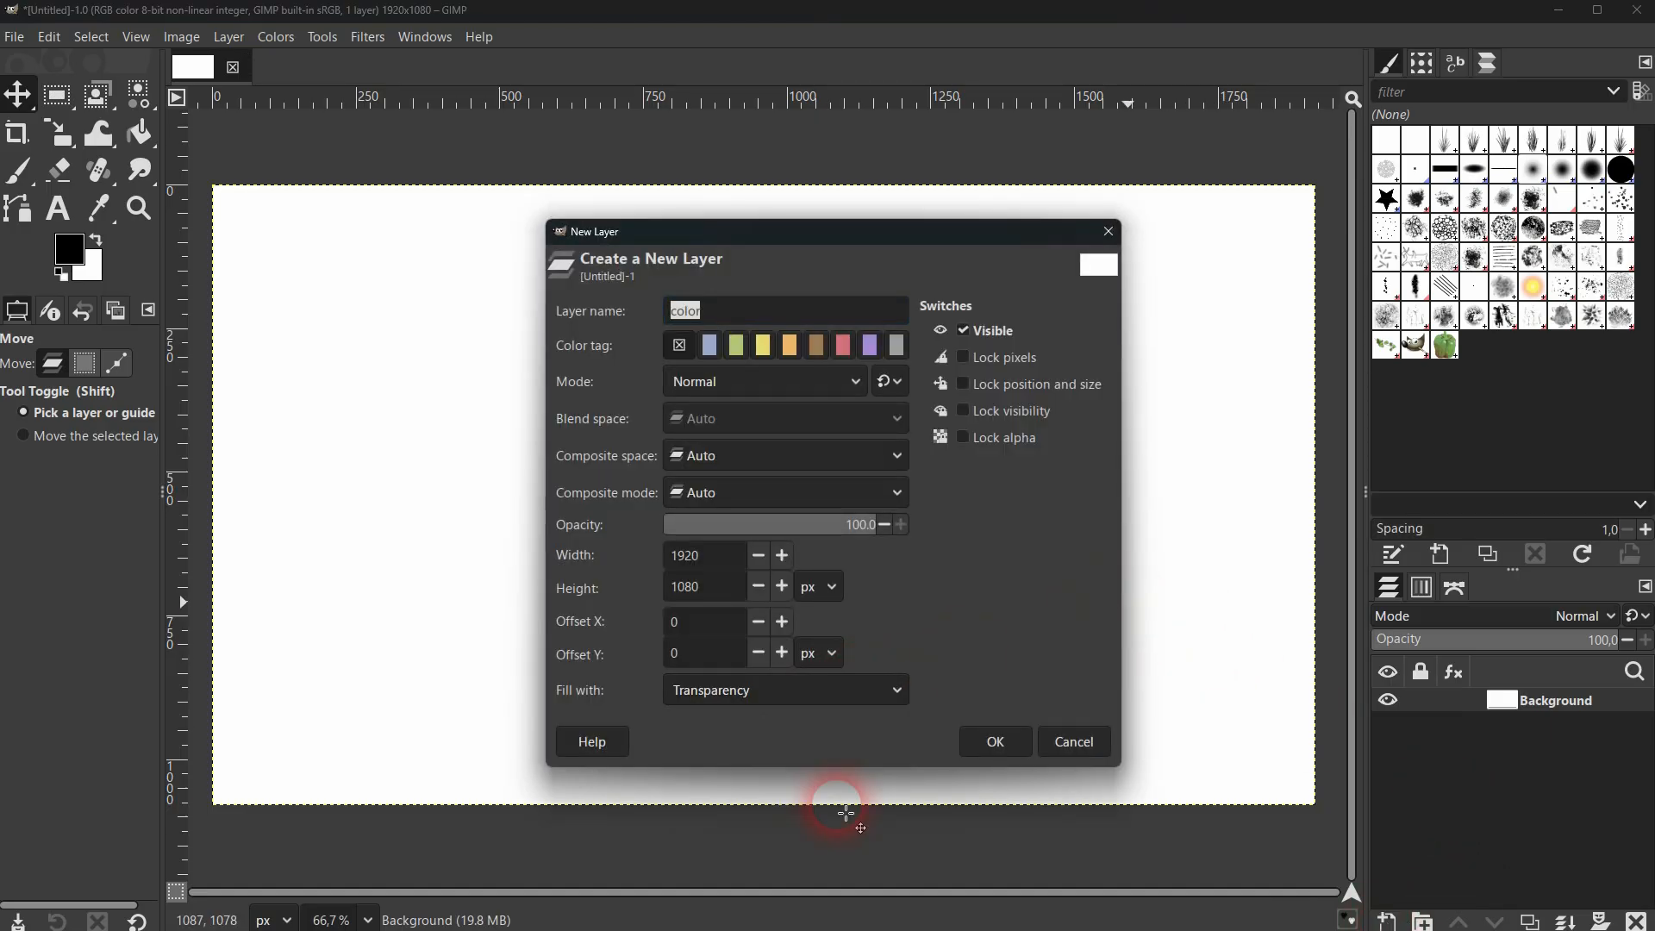
pyautogui.click(750, 317)
pyautogui.hotkey('ctrl', 'a')
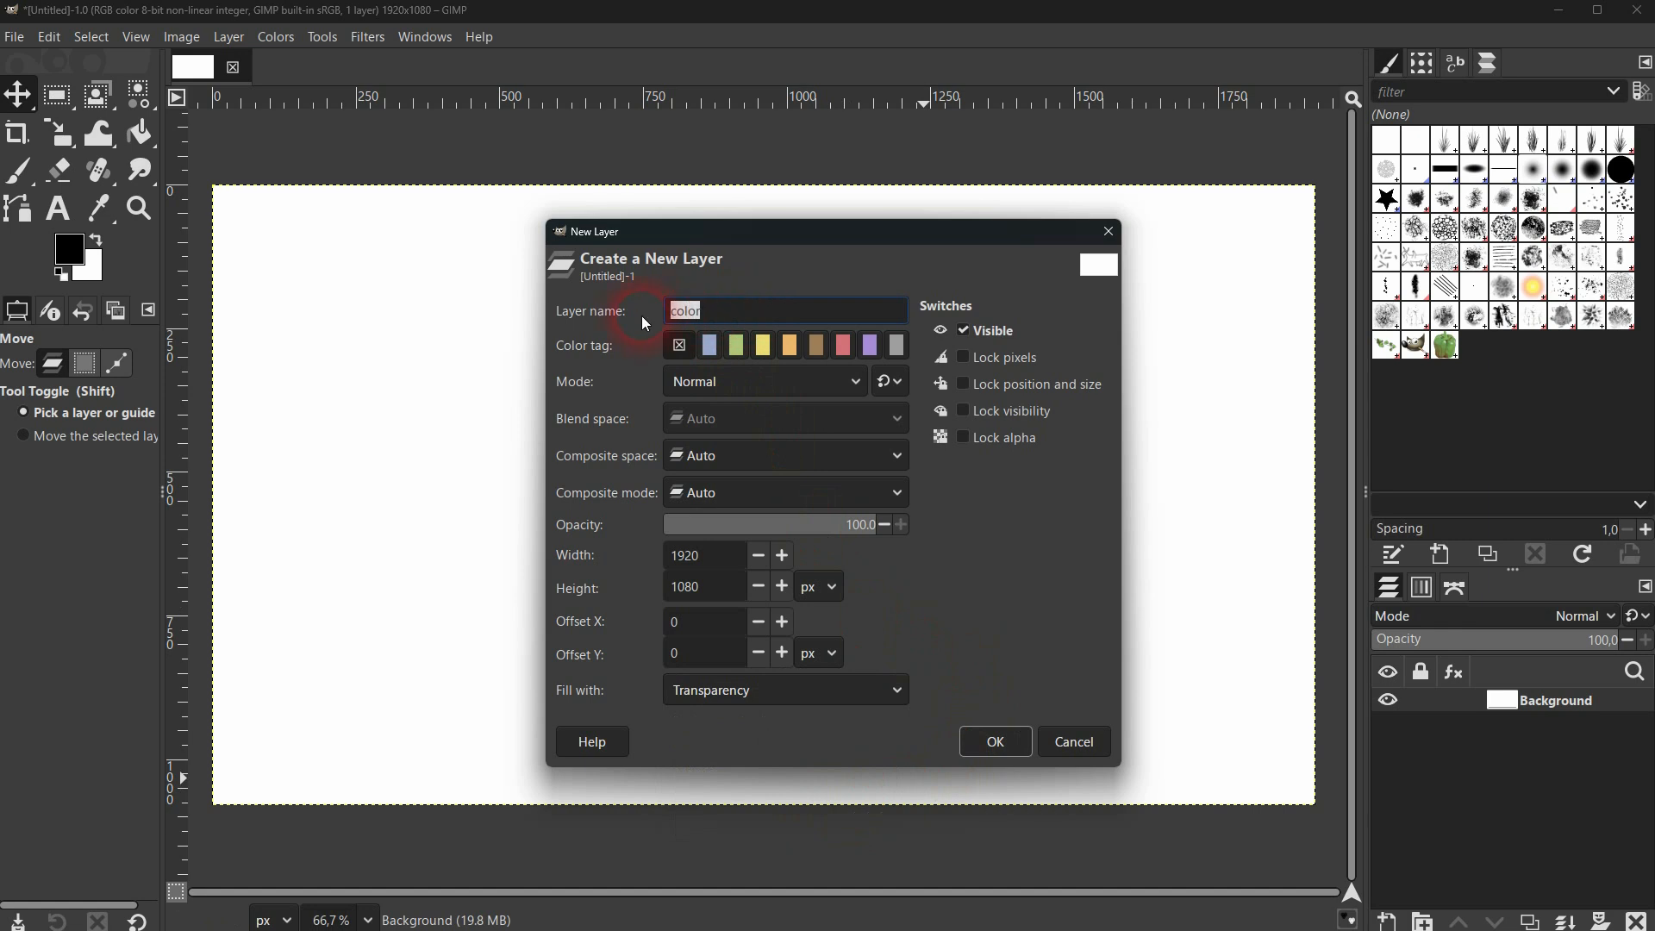
pyautogui.write('object')
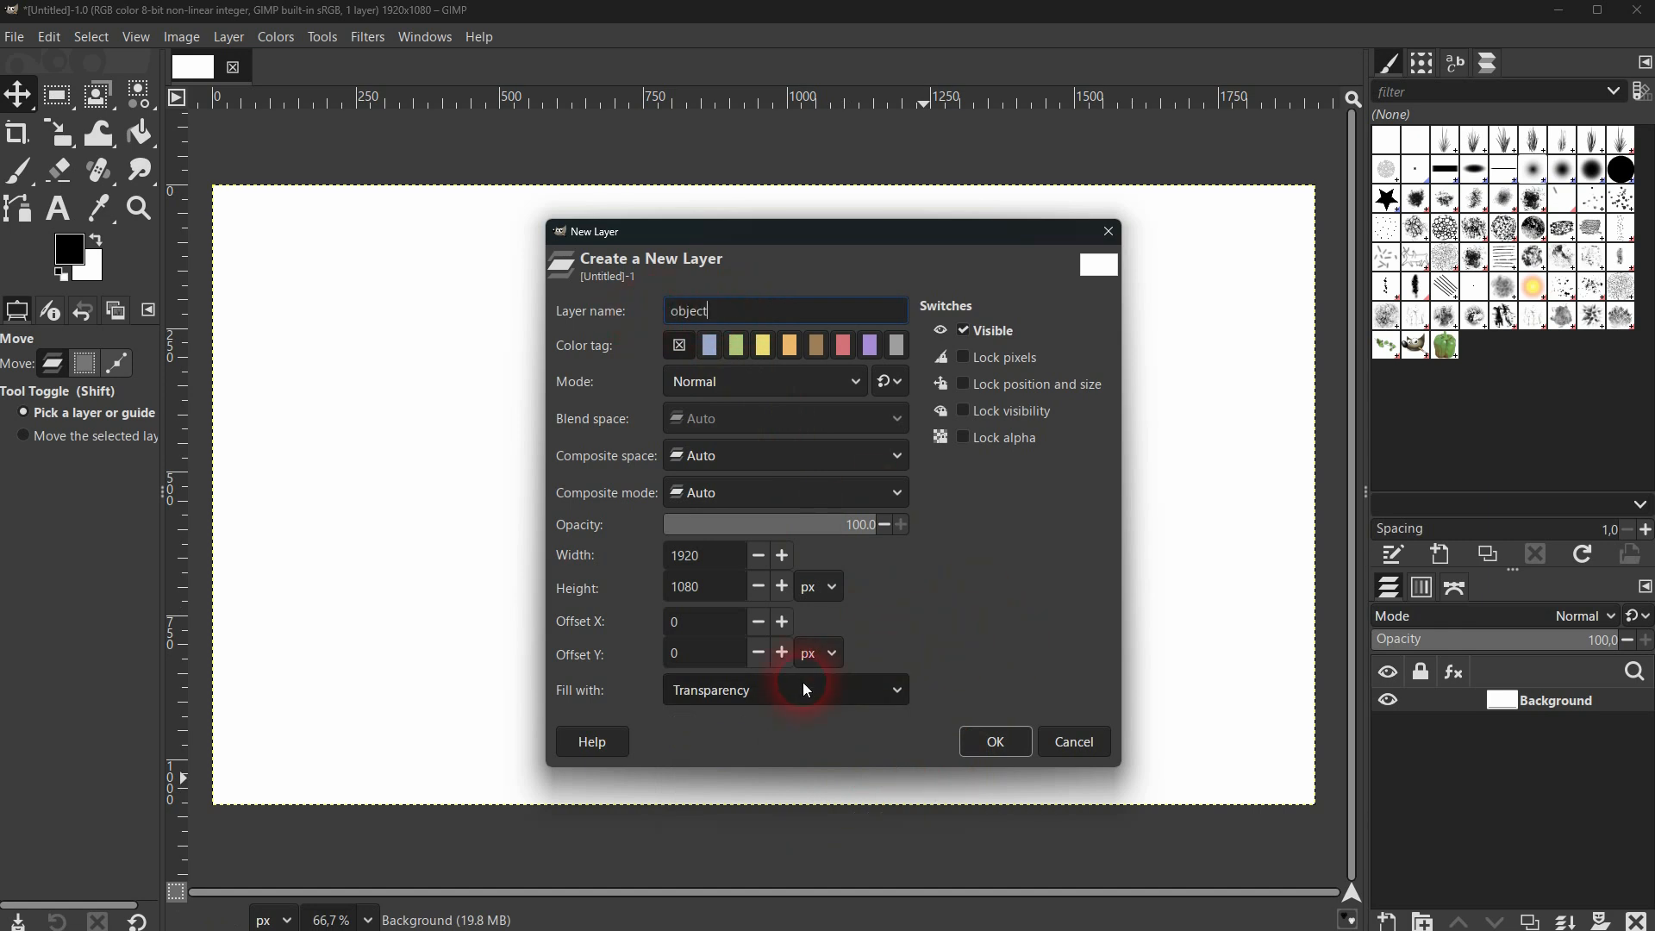
pyautogui.click(998, 741)
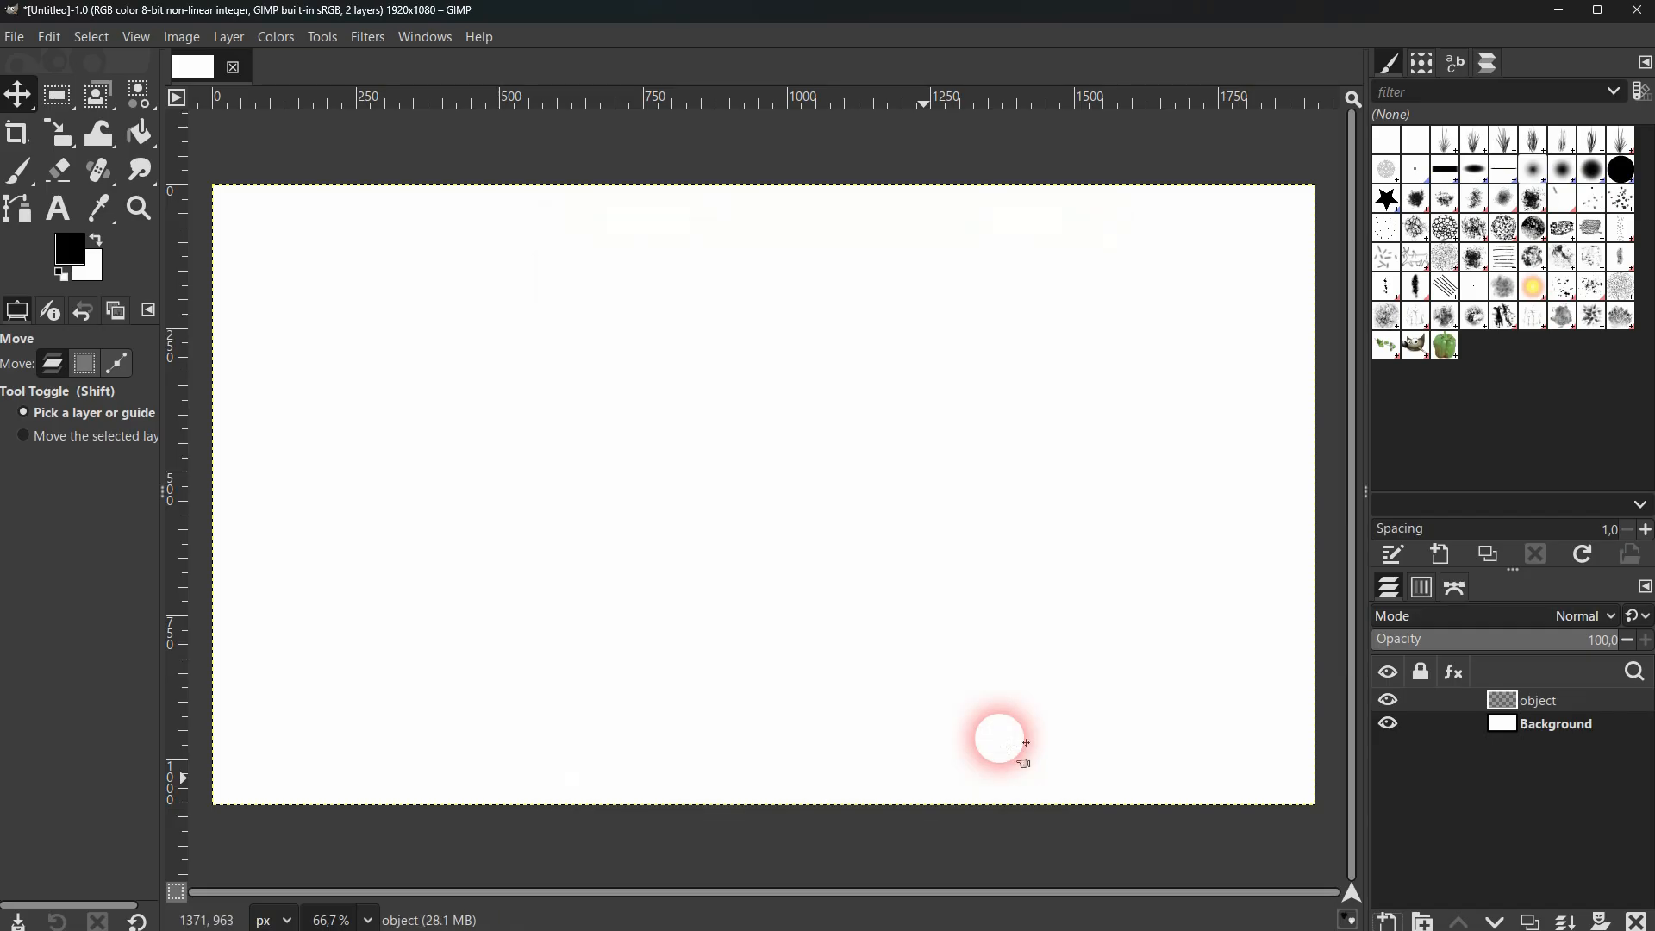
# Toggle the visibility of the Background layer to examine the transparent object layer above it.
pyautogui.click(1498, 722)
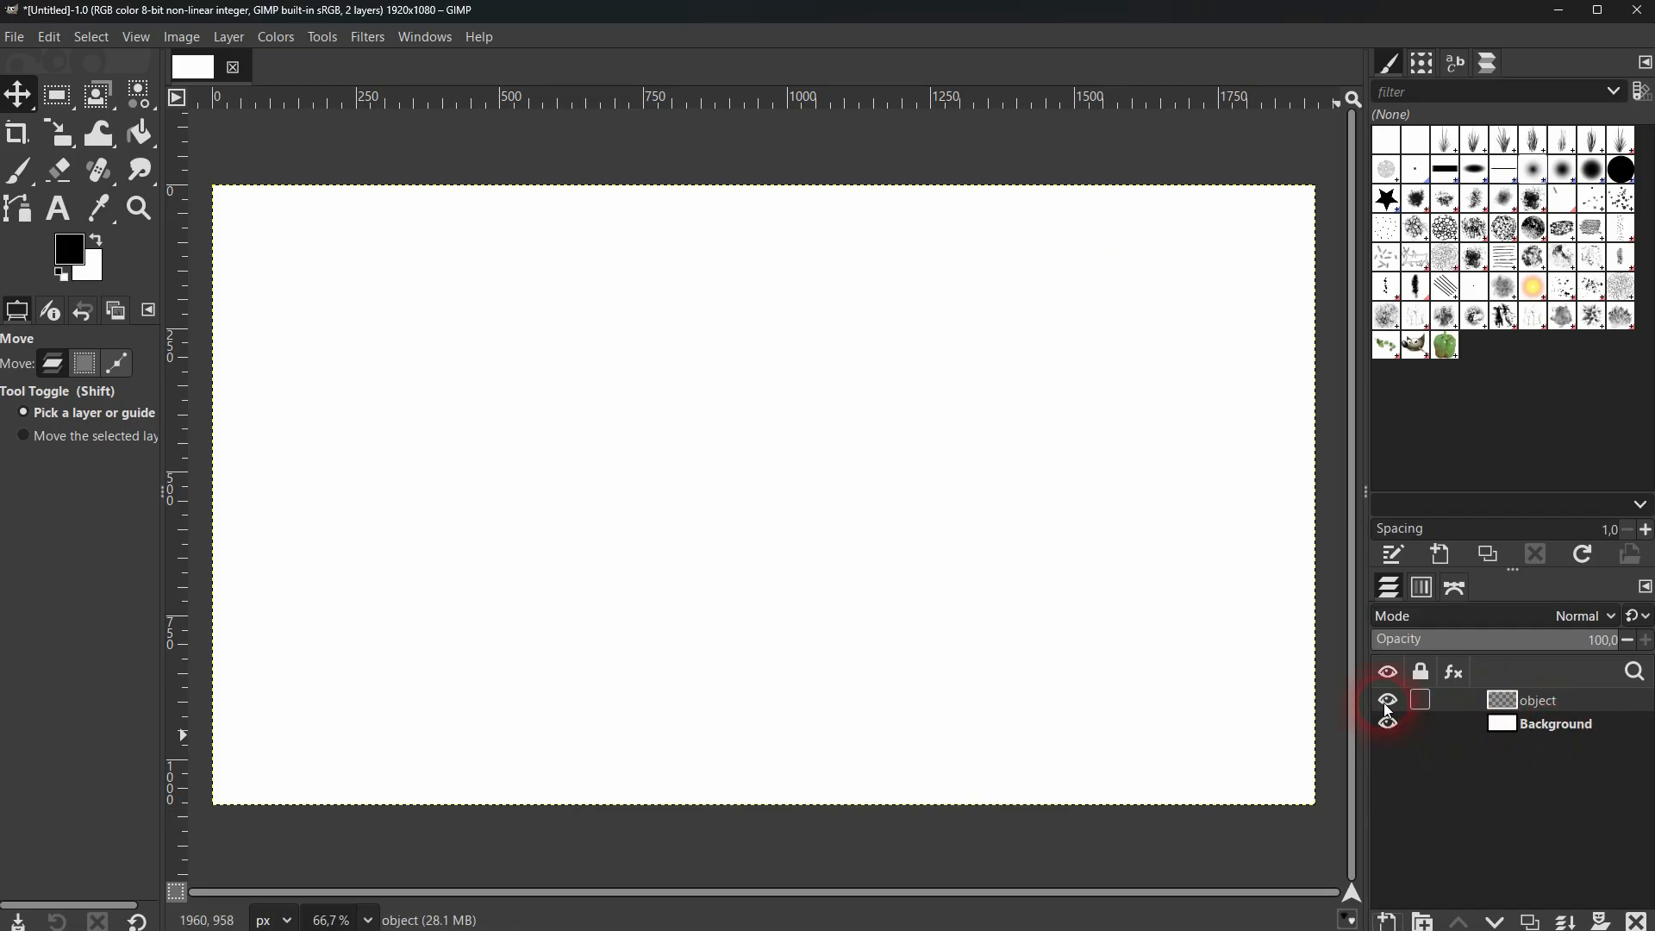
pyautogui.click(1386, 701)
pyautogui.click(1388, 722)
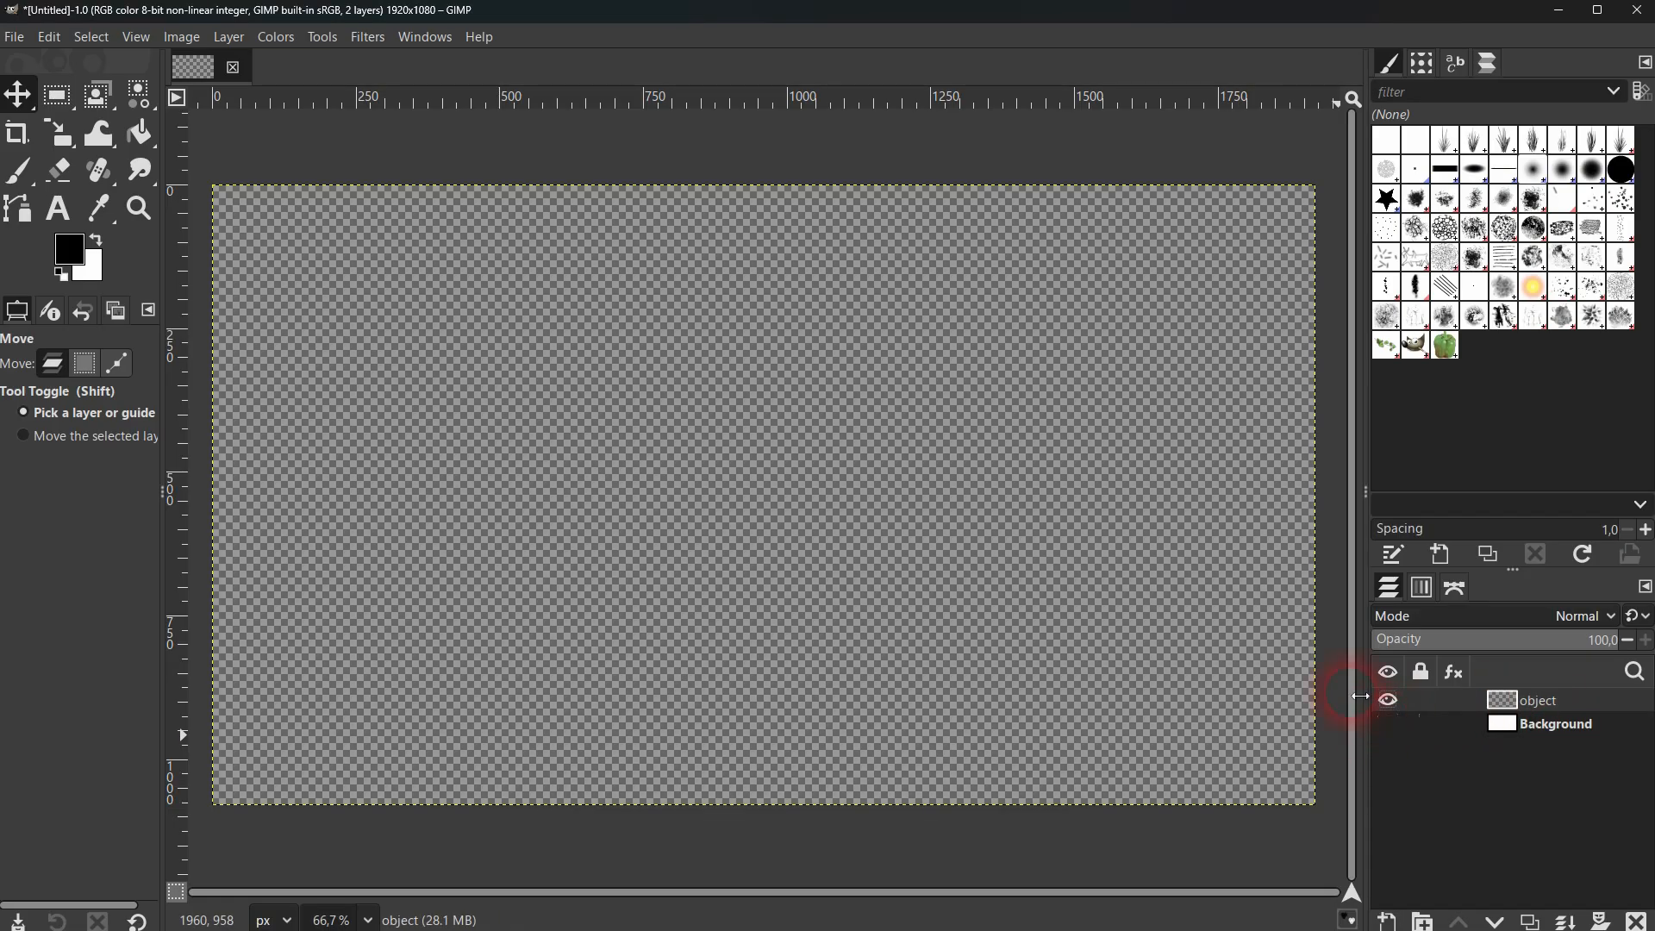
pyautogui.click(1388, 732)
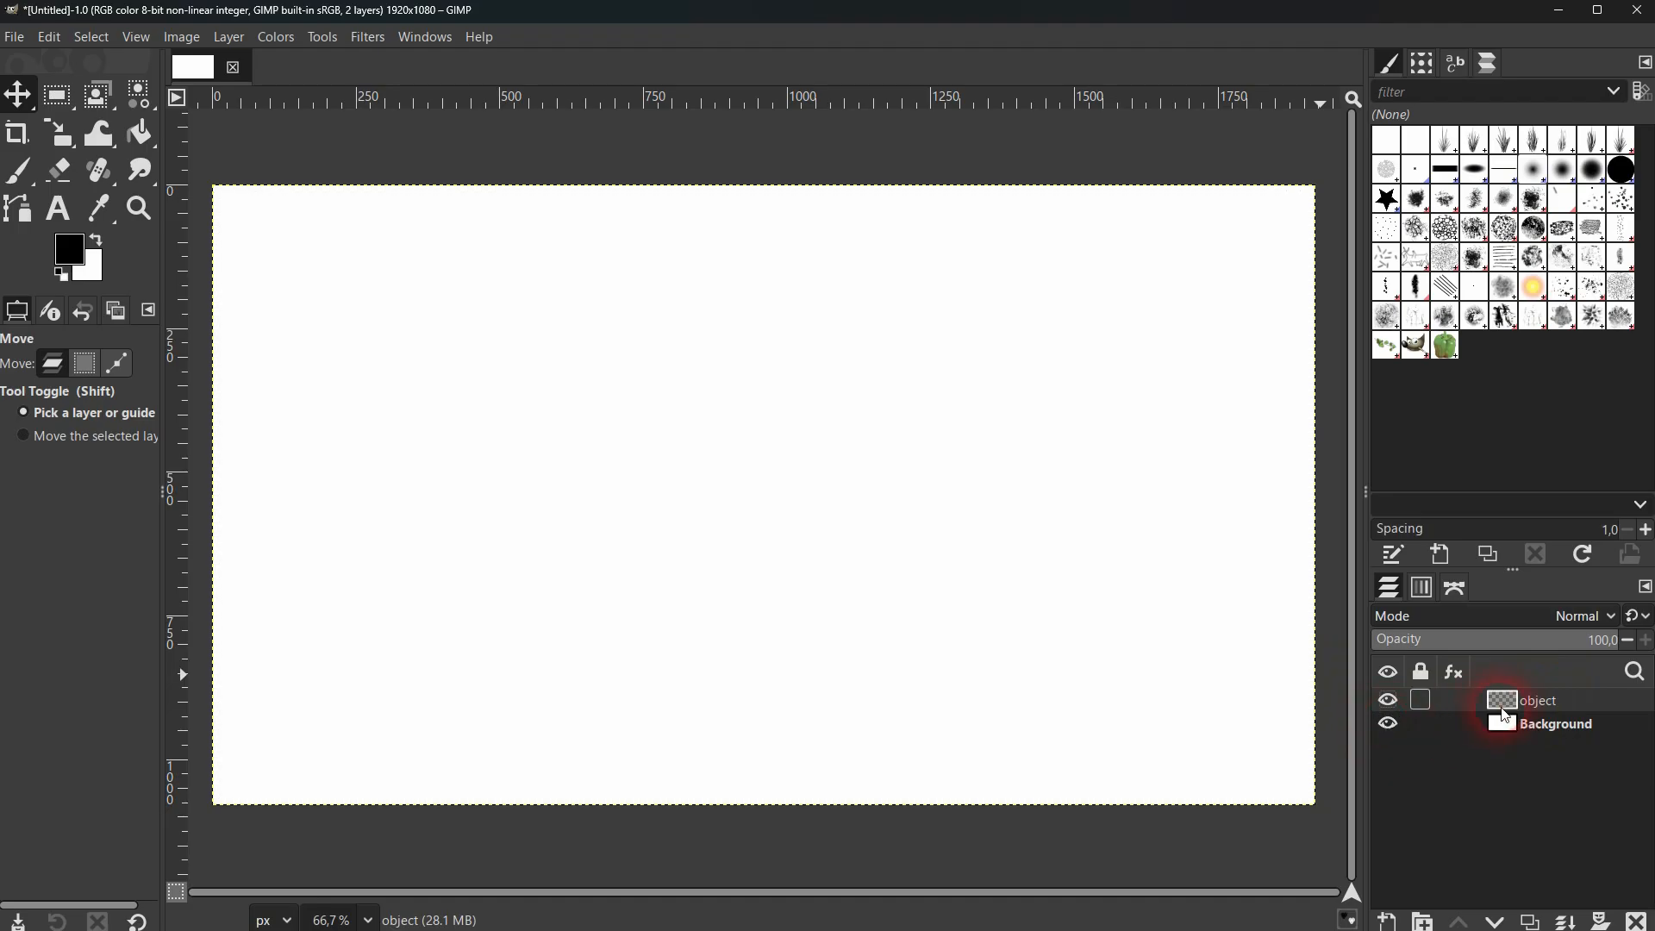
# Draw a rectangular selection about 519 × 395 px on the object layer, left of the canvas centre.
pyautogui.click(1548, 726)
pyautogui.click(1543, 701)
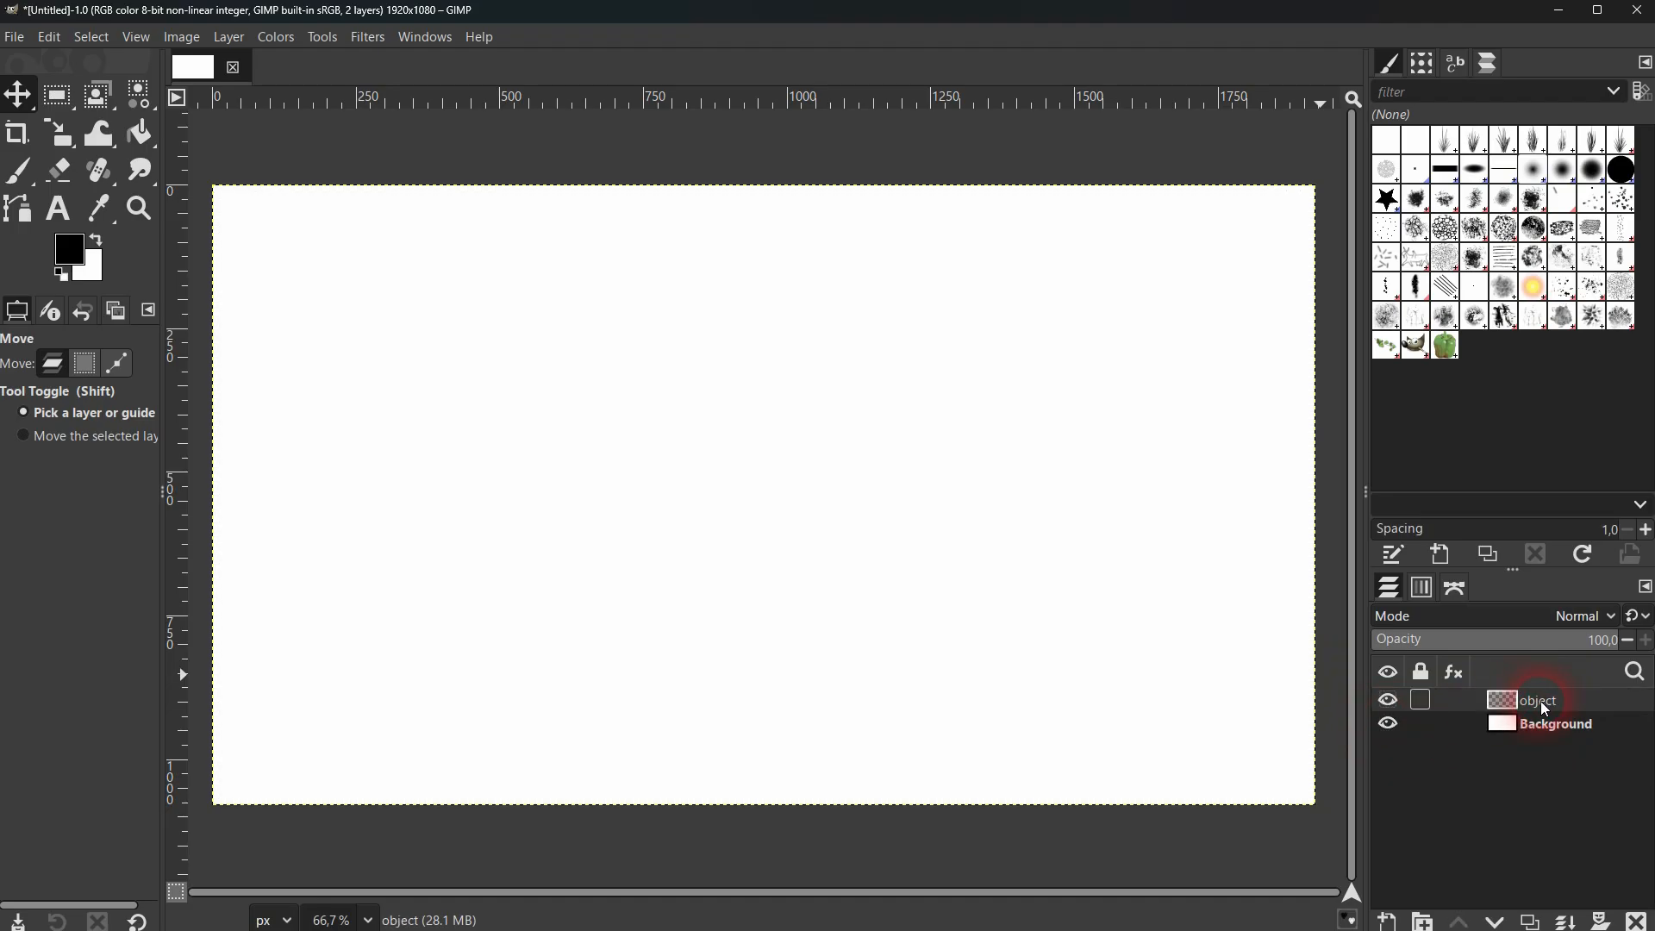
pyautogui.click(61, 96)
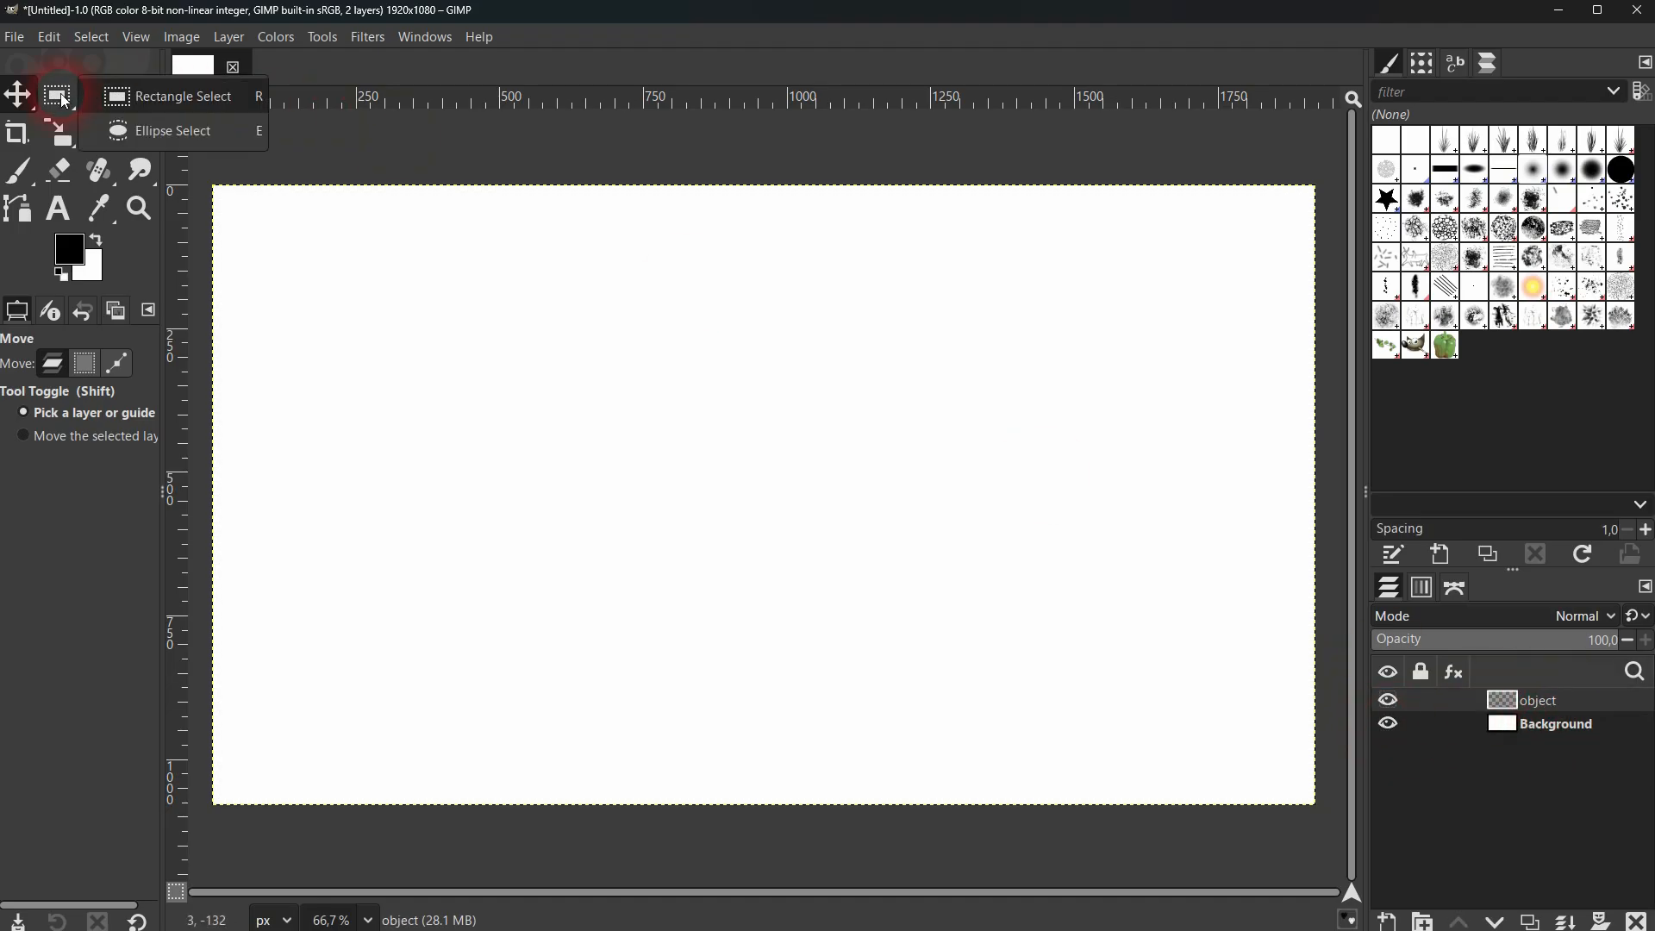
pyautogui.click(153, 103)
pyautogui.moveTo(507, 364); pyautogui.dragTo(806, 590)
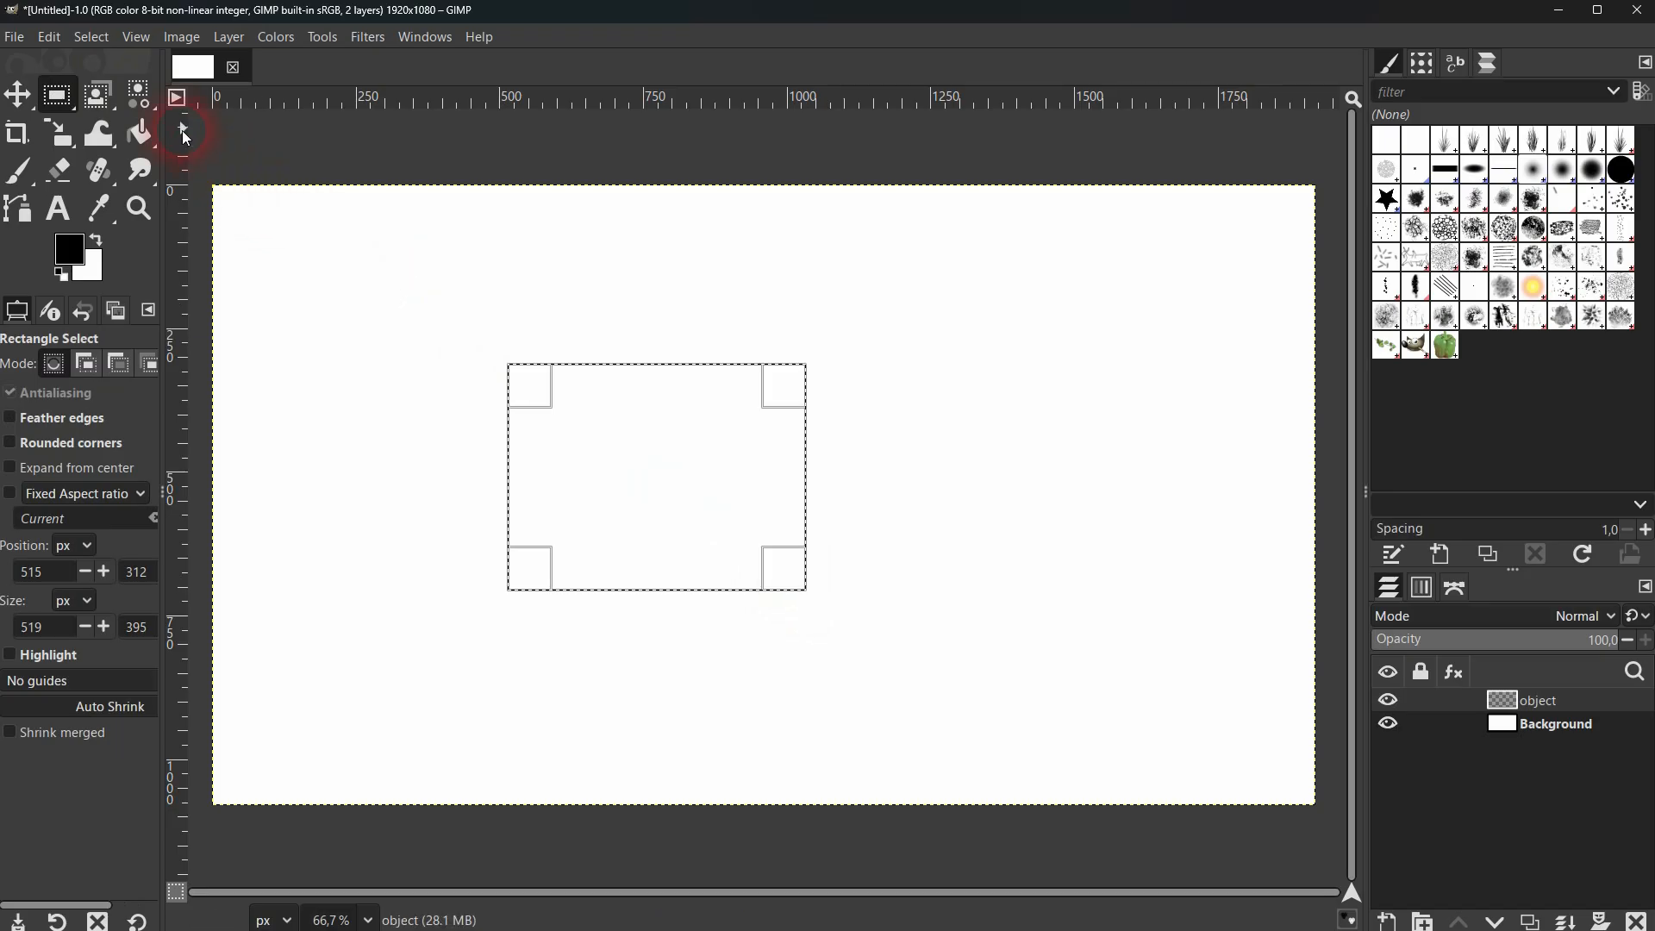
# Bucket-fill the rectangular selection on the object layer with black and clear the selection.
pyautogui.click(139, 132)
pyautogui.click(235, 134)
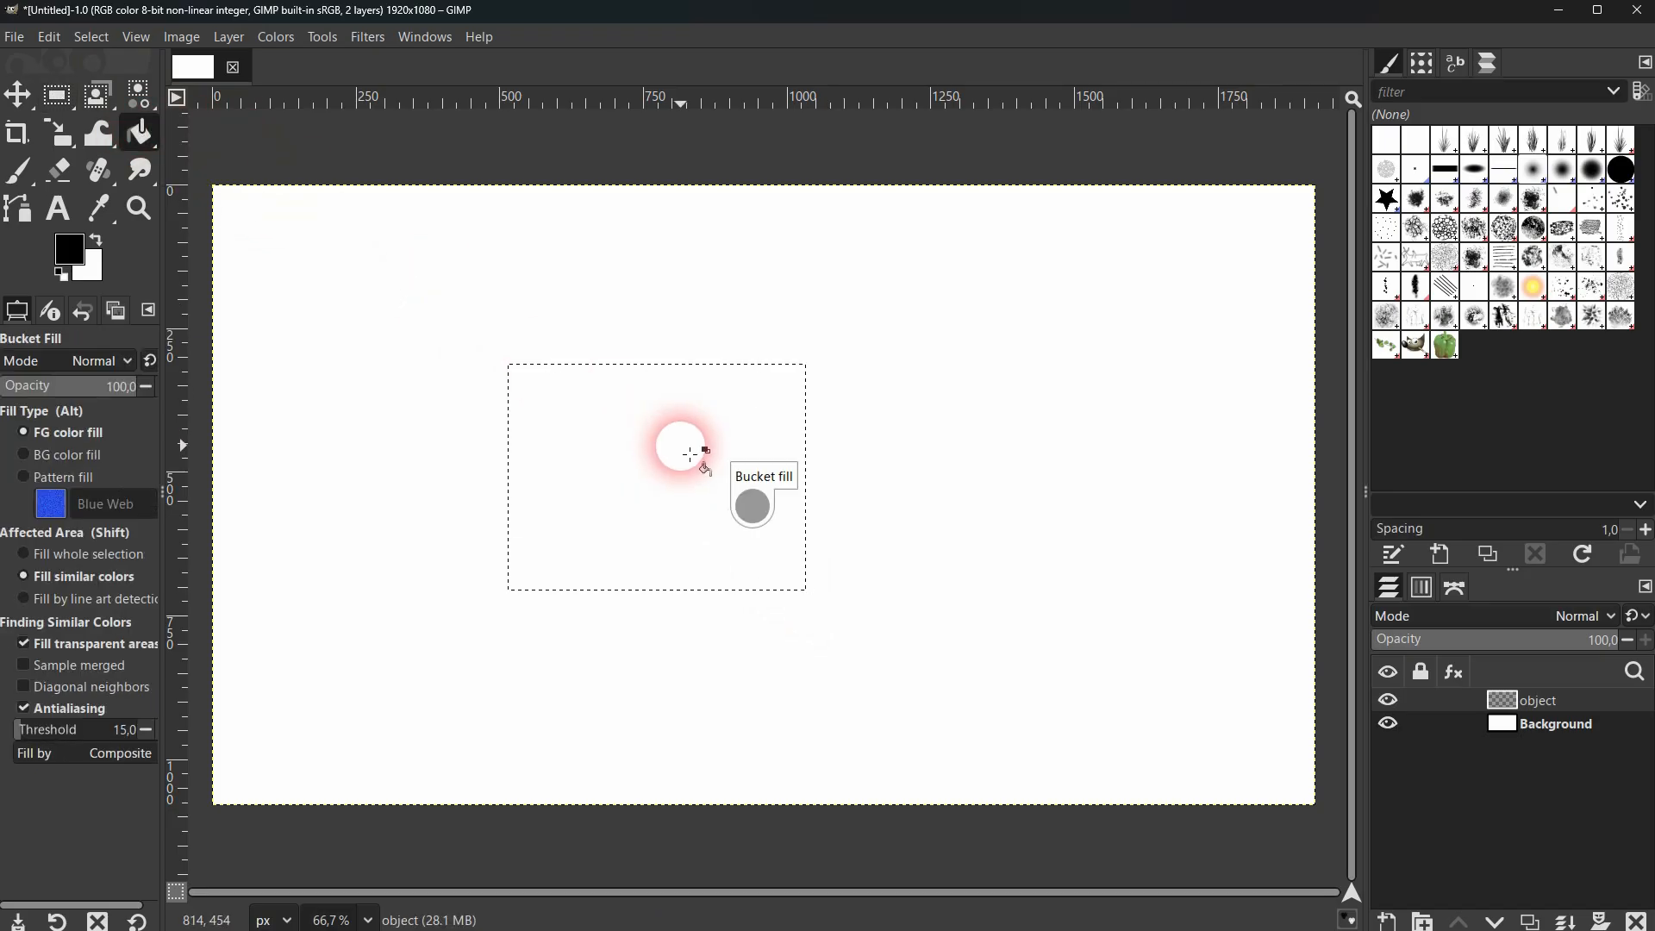
pyautogui.click(690, 454)
pyautogui.click(105, 36)
pyautogui.click(132, 86)
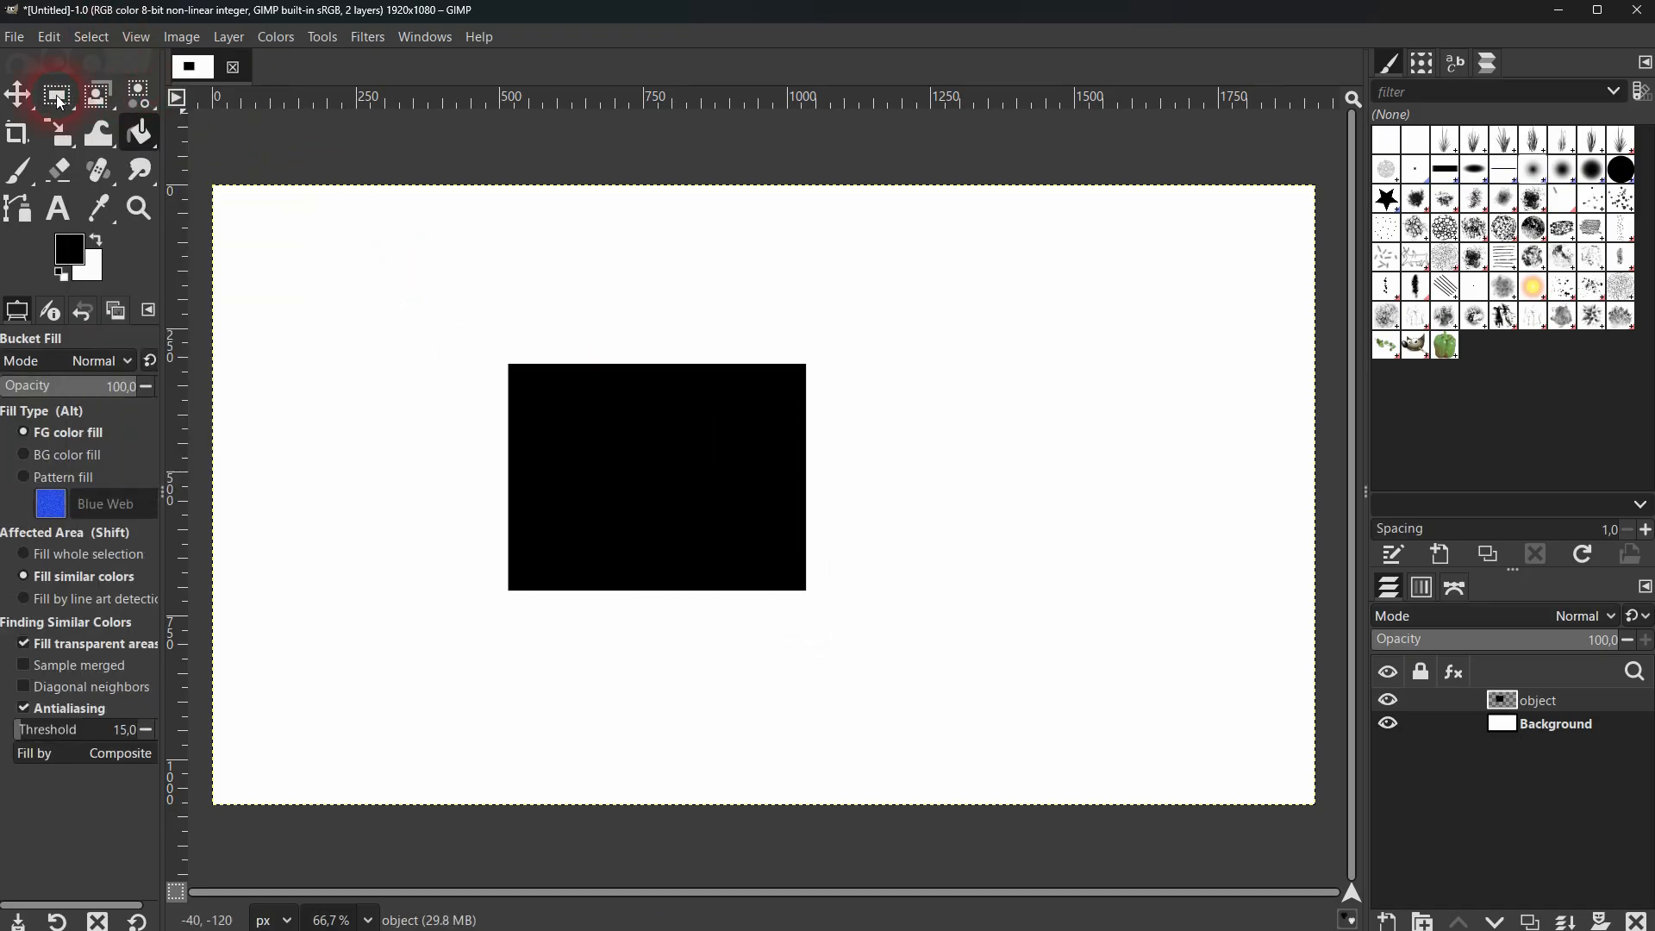
# Check the visibility of both layers and move the black rectangle to the upper-right area of the canvas.
pyautogui.click(17, 93)
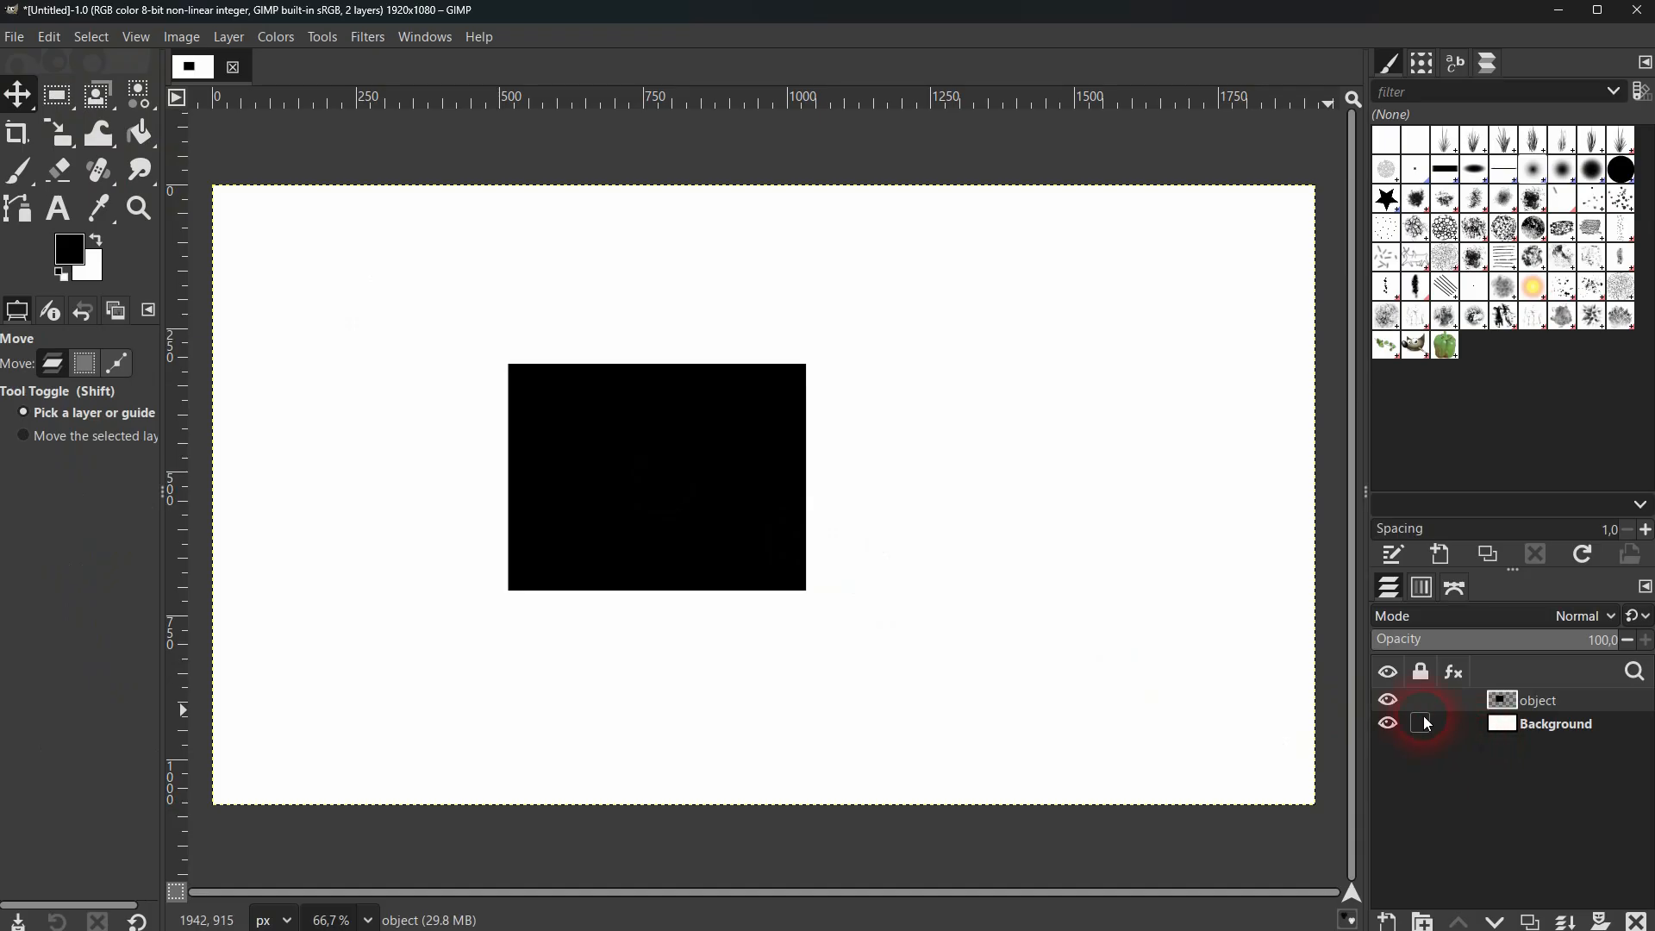
pyautogui.click(1389, 701)
pyautogui.click(1389, 701)
pyautogui.click(1390, 724)
pyautogui.click(1390, 724)
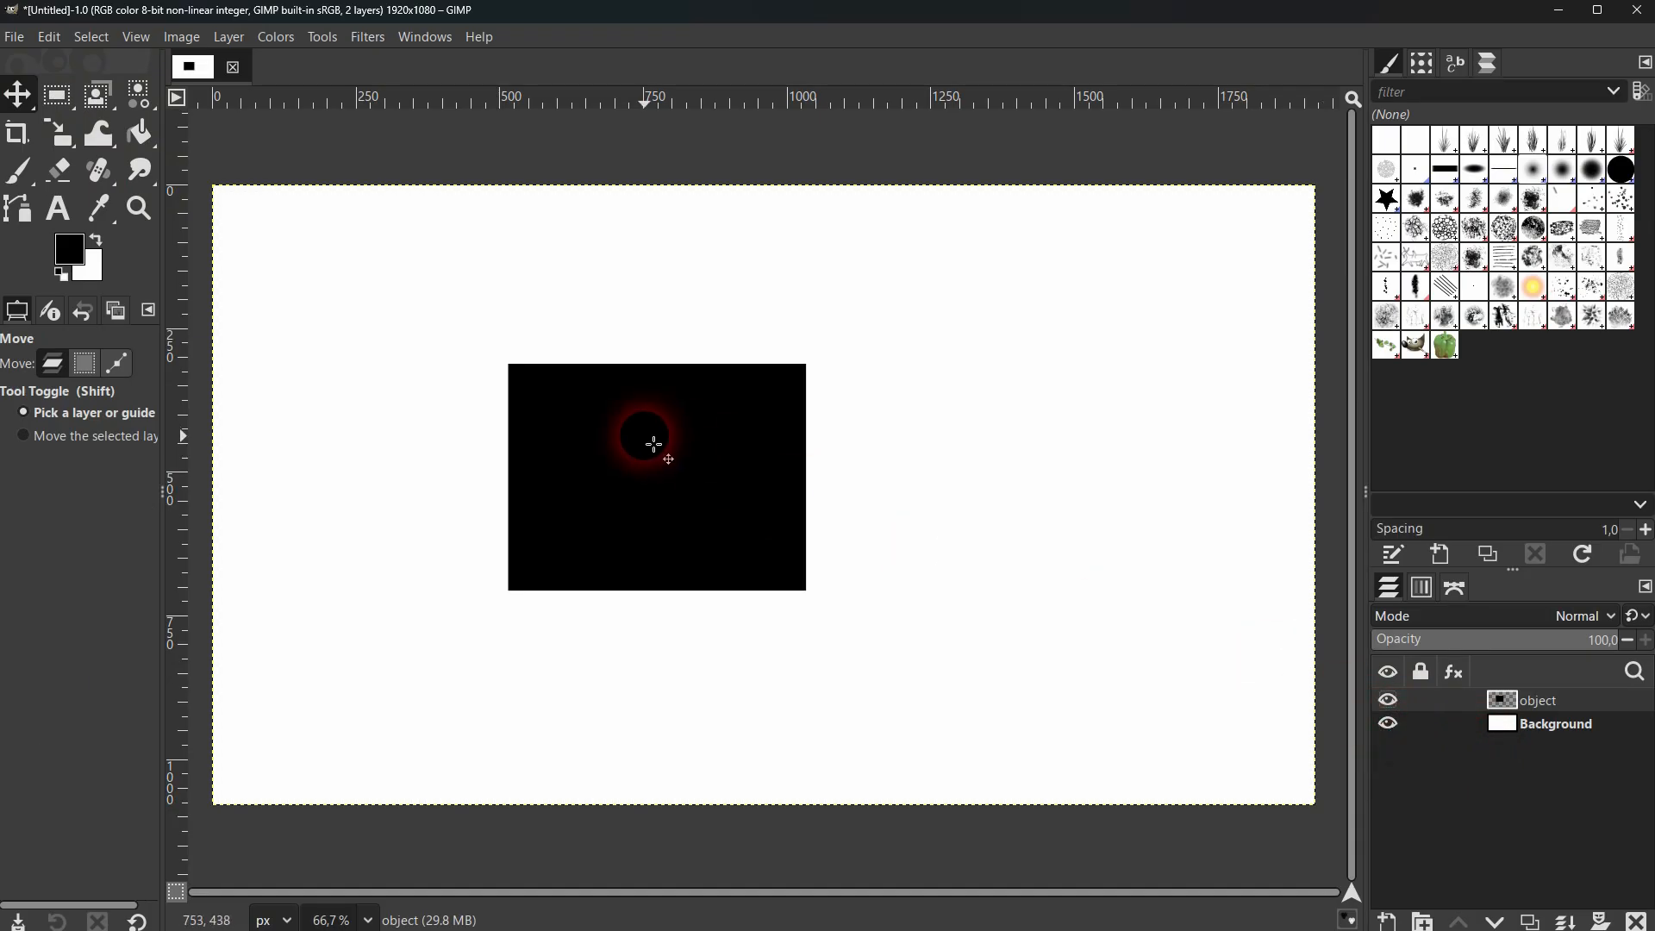
pyautogui.moveTo(653, 444); pyautogui.dragTo(1062, 441)
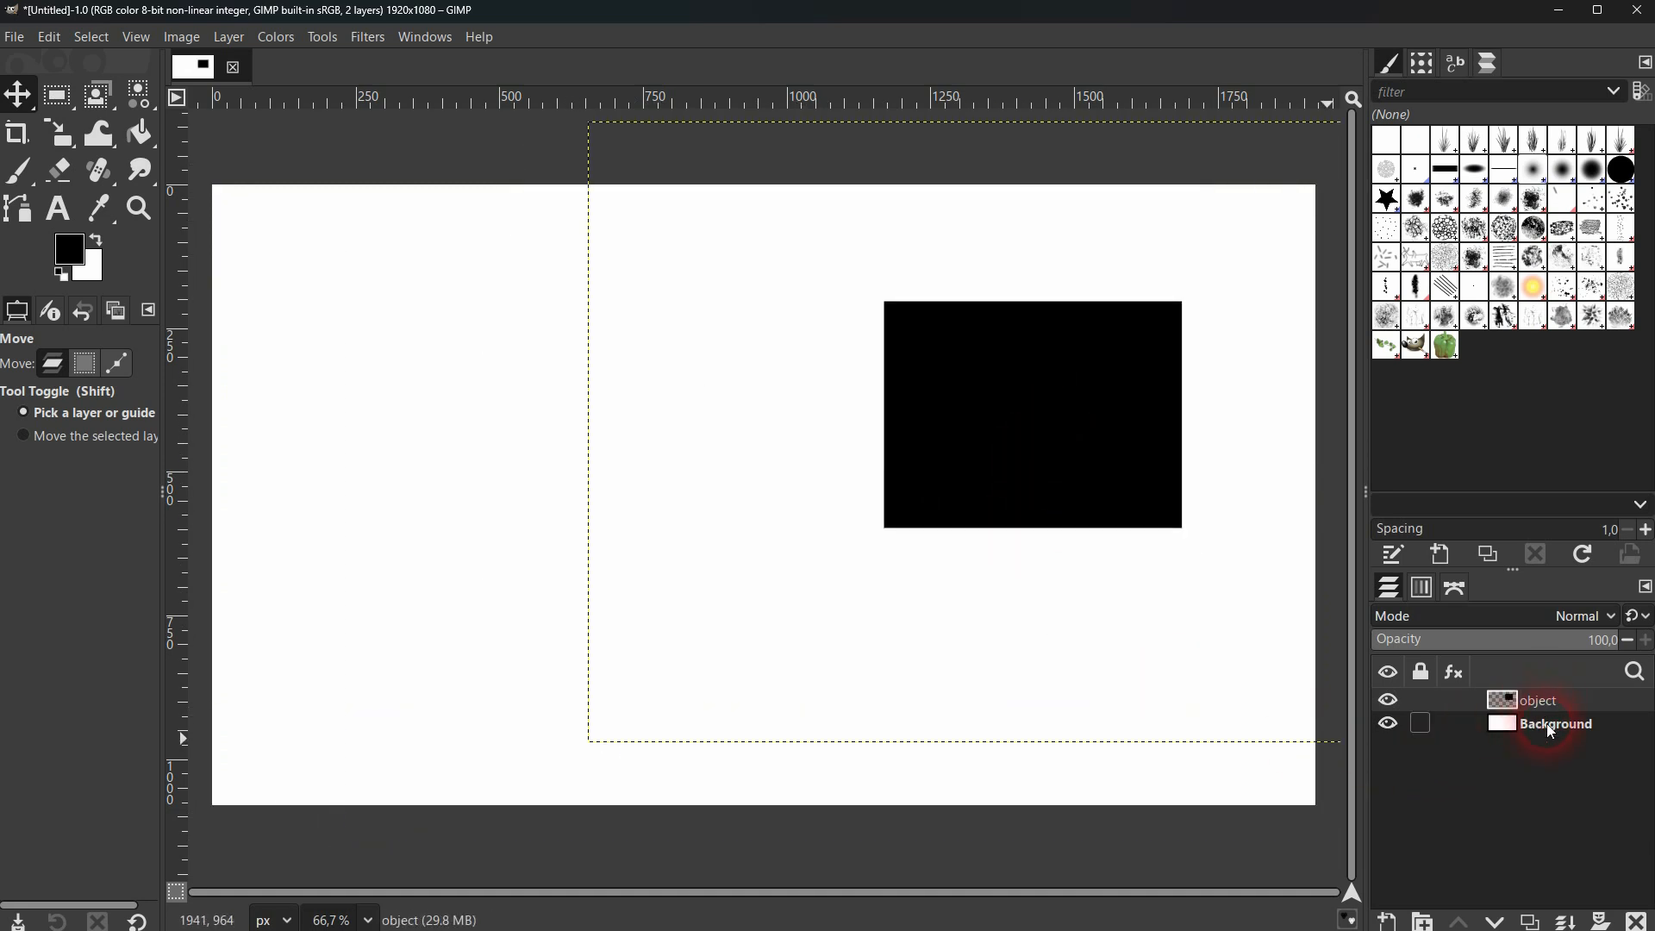
# Create another new layer named "object 2" filled with Transparency.
pyautogui.click(1388, 921)
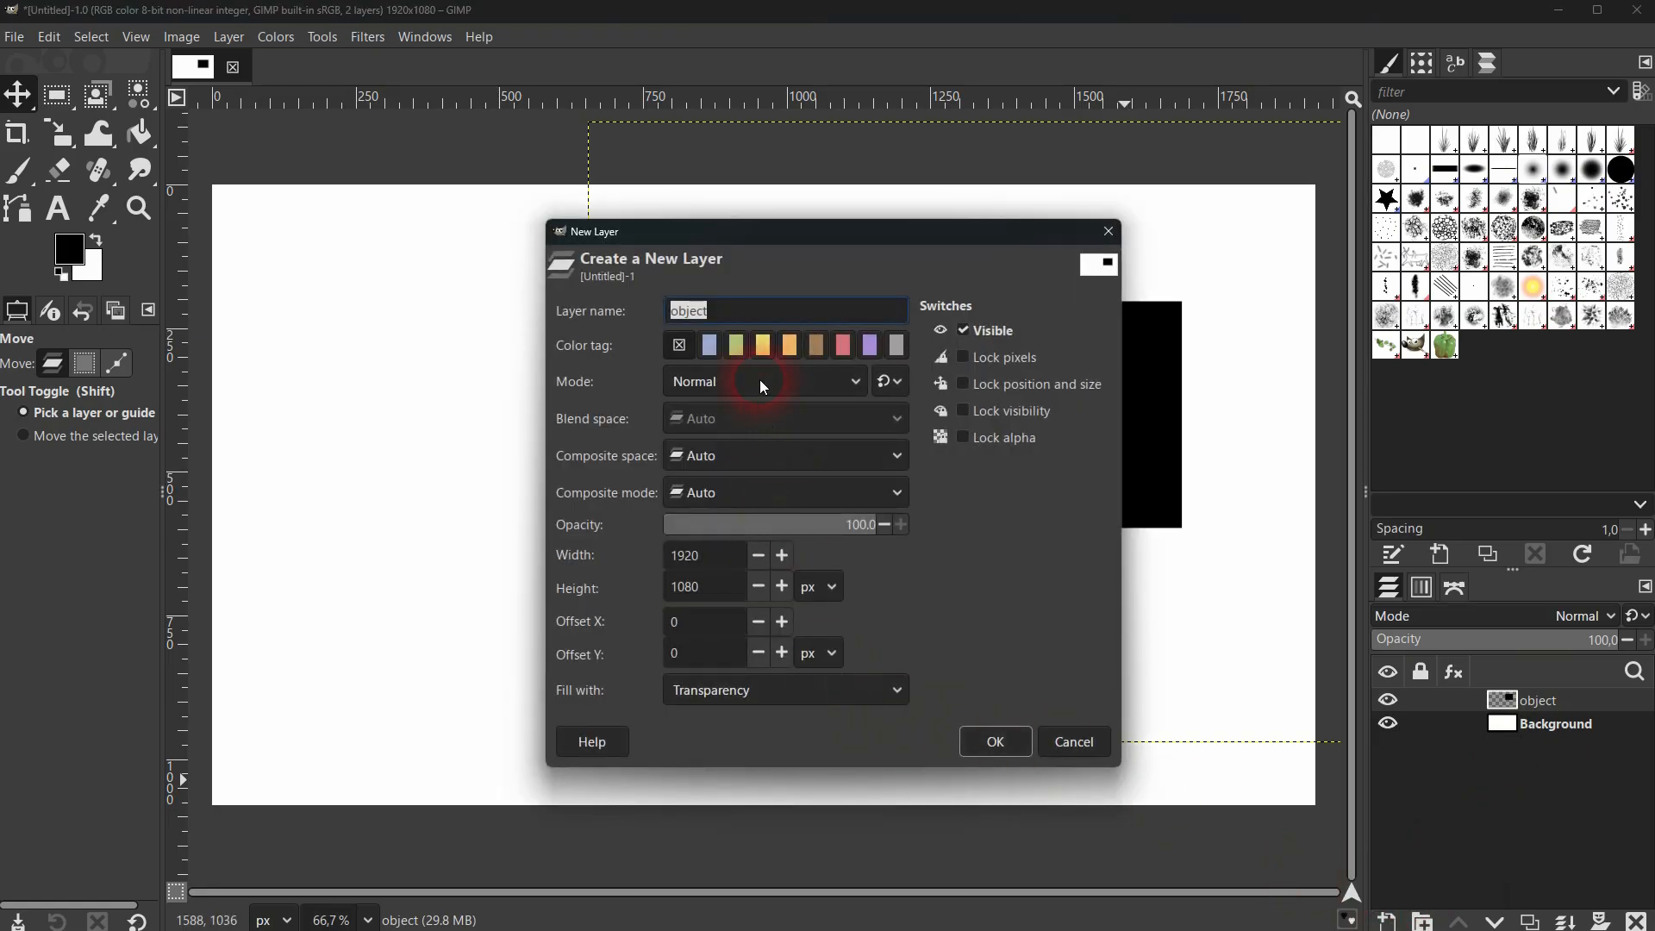
pyautogui.click(751, 312)
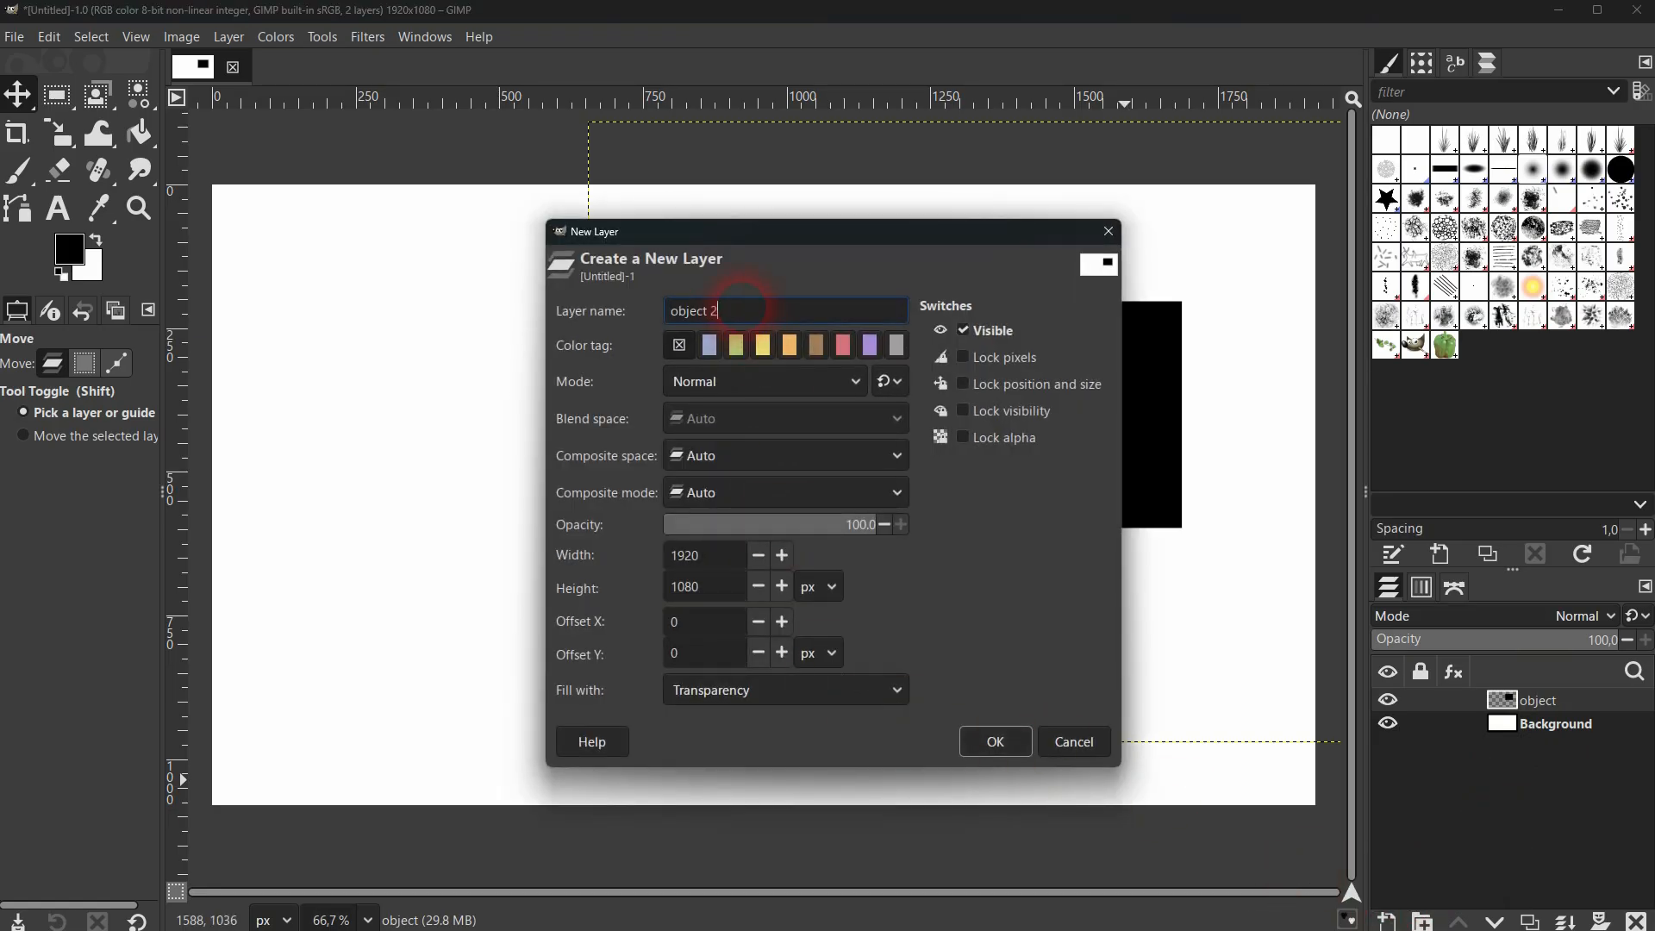
pyautogui.click(763, 700)
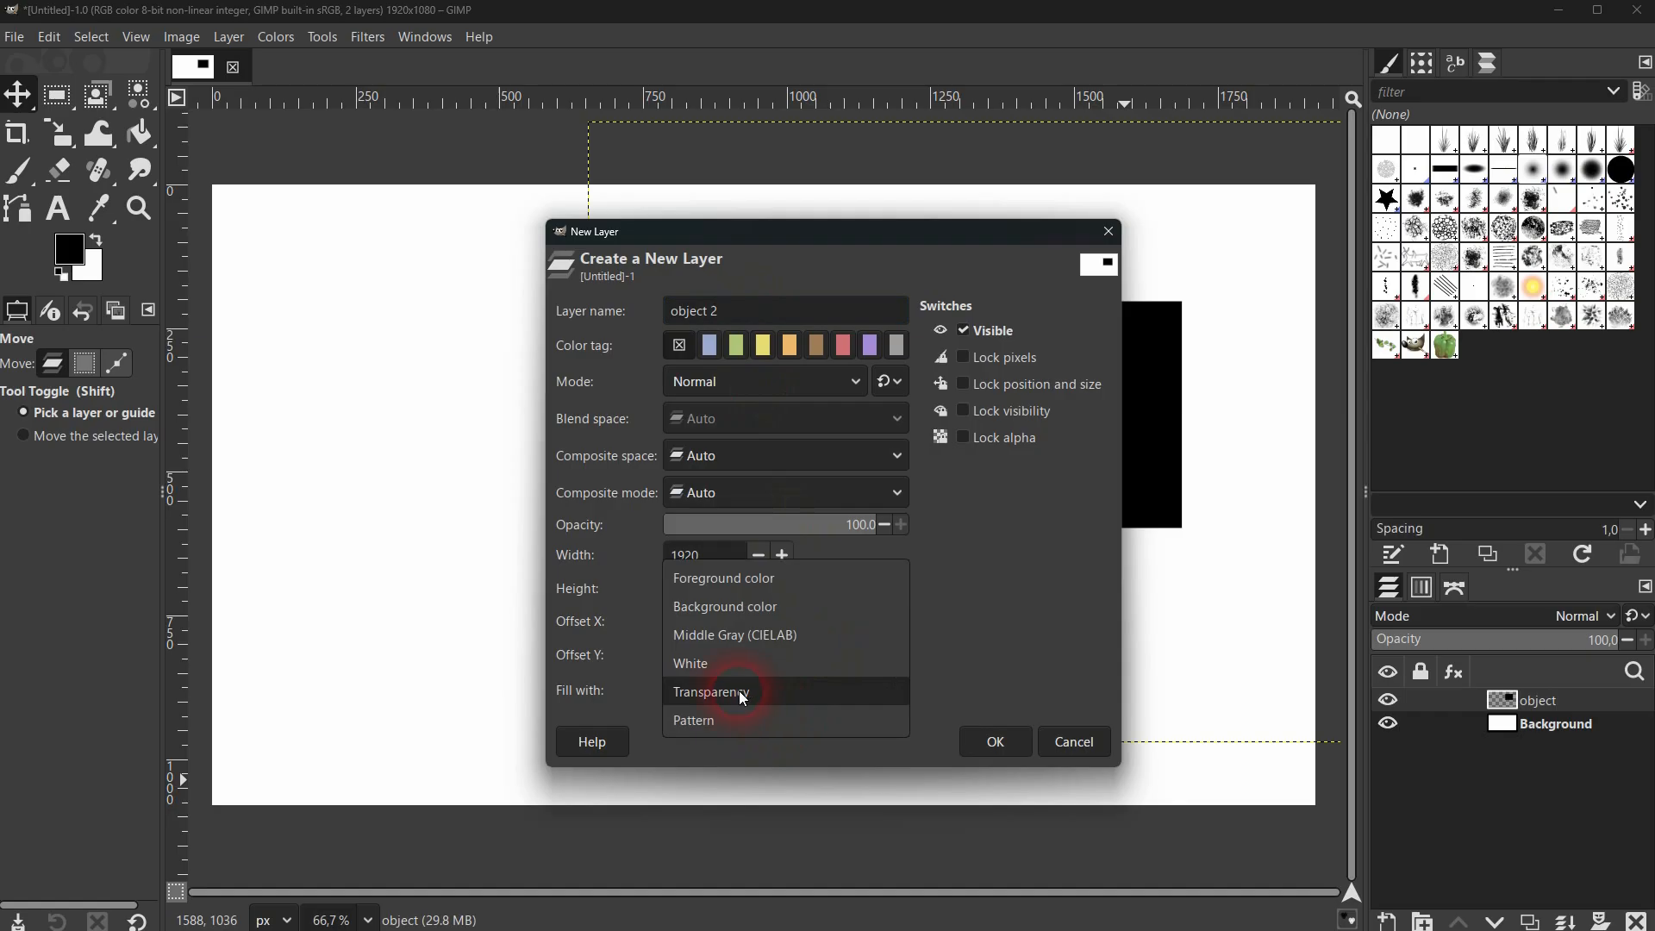
pyautogui.click(738, 690)
pyautogui.click(991, 741)
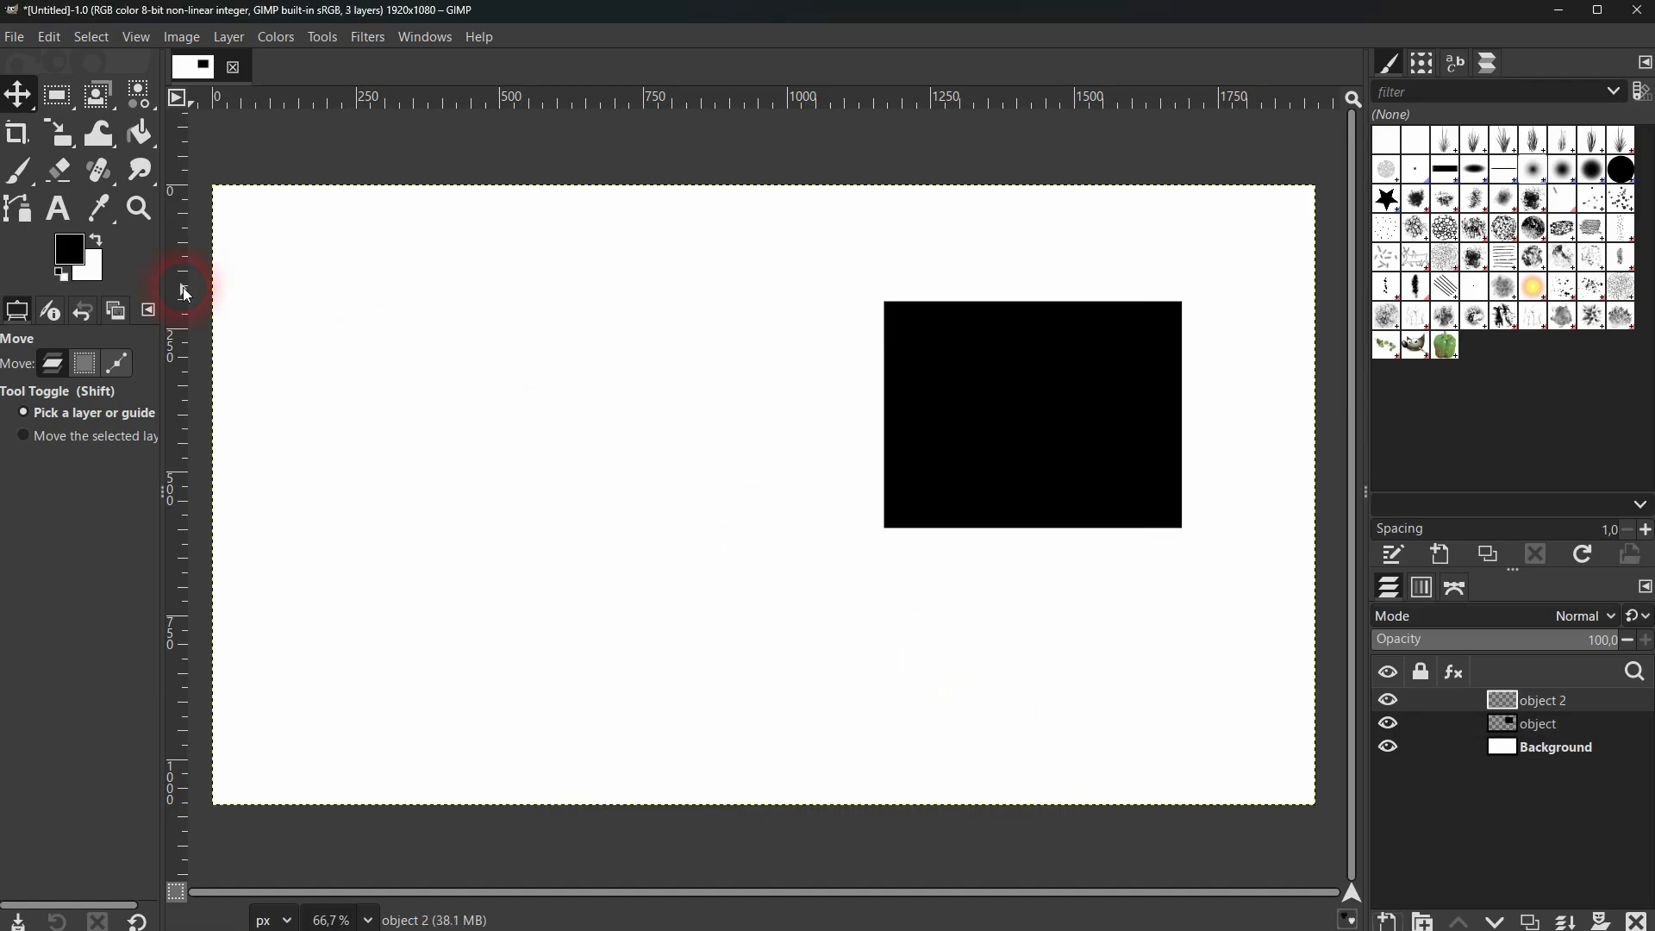
# Draw an elliptical selection about 424 × 379 px in the left area of the canvas on the object 2 layer.
pyautogui.moveTo(65, 111); pyautogui.dragTo(137, 126)
pyautogui.moveTo(325, 324); pyautogui.dragTo(569, 541)
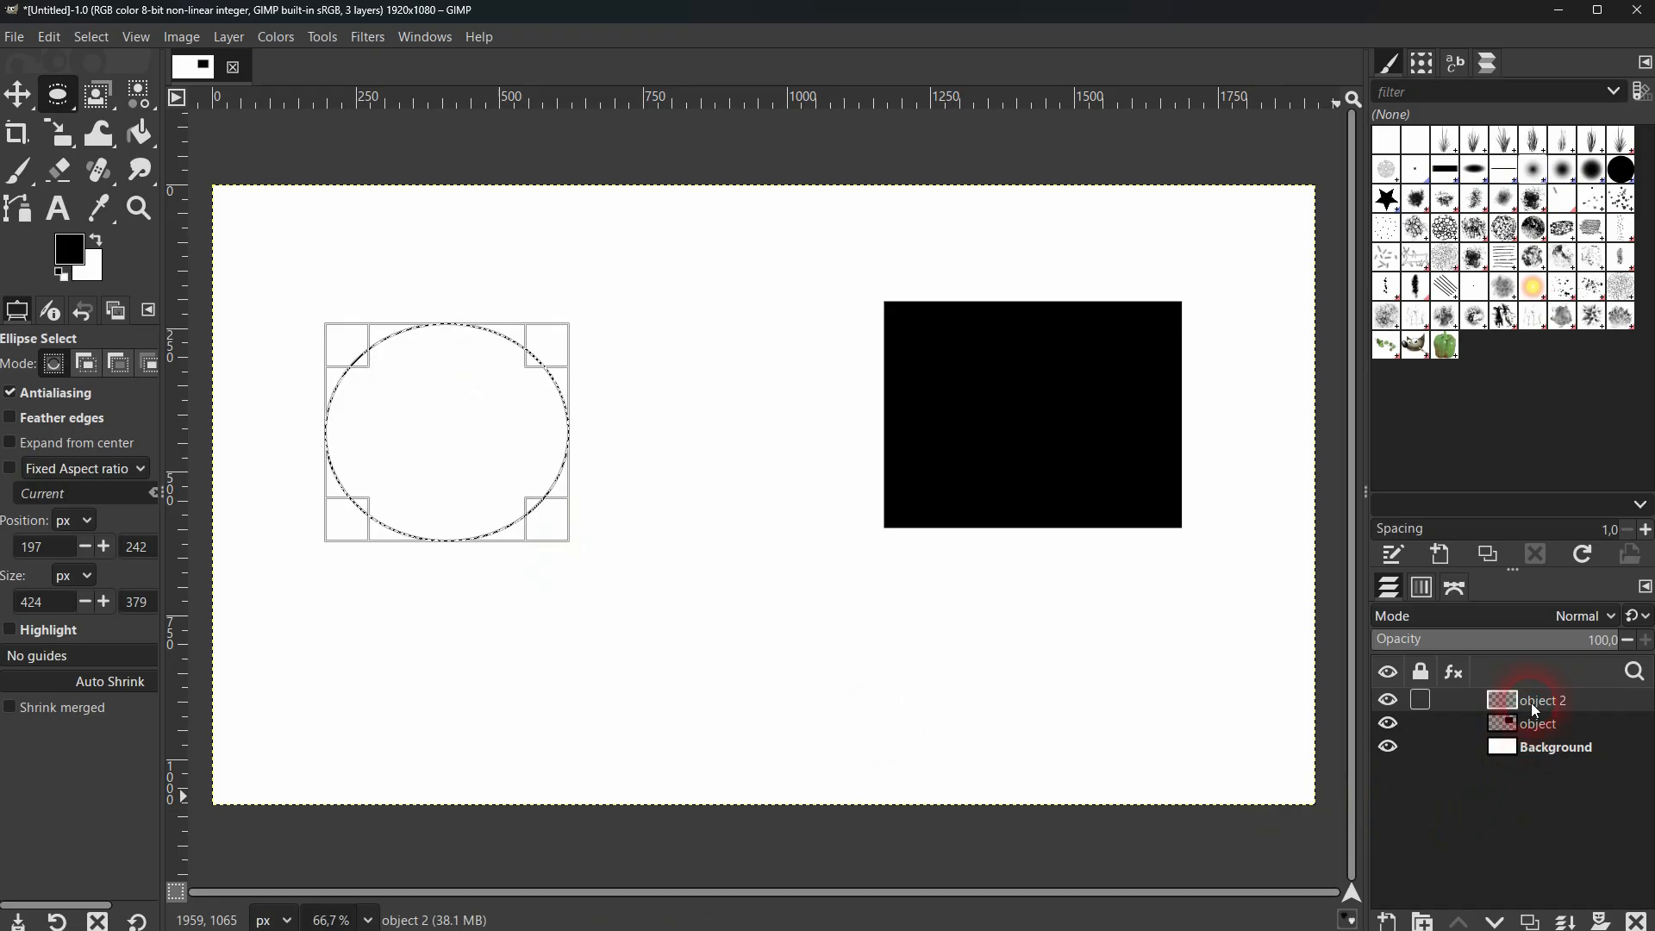
# Set the foreground color to red (ff0000).
pyautogui.click(85, 254)
pyautogui.click(689, 338)
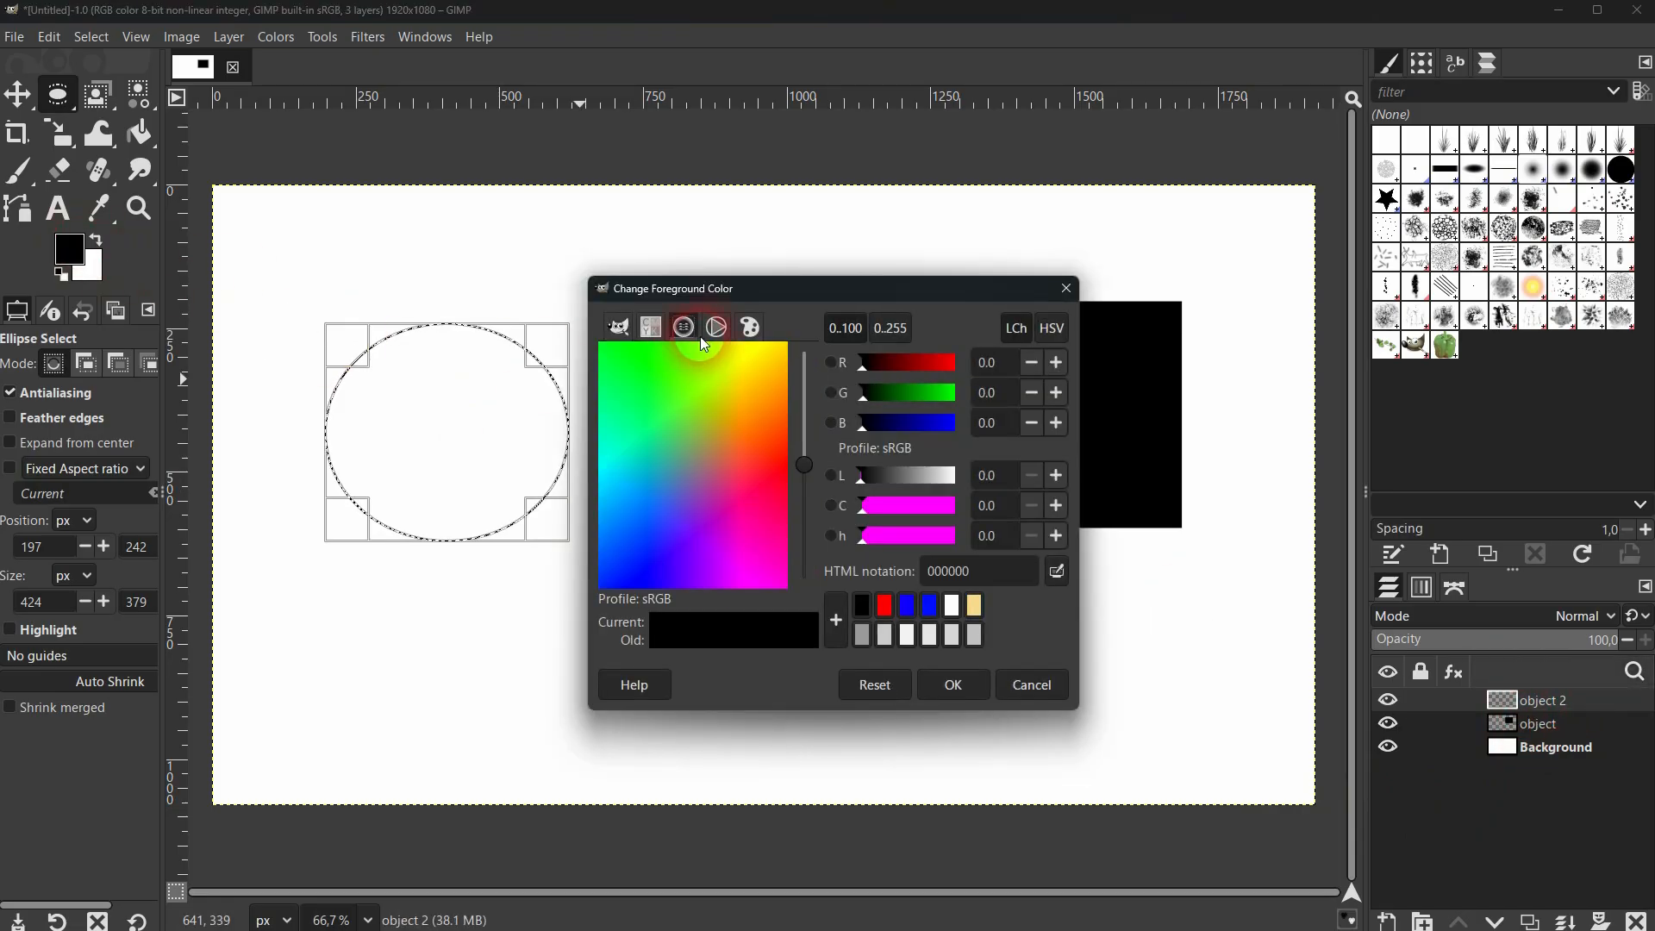
pyautogui.click(717, 327)
pyautogui.click(885, 605)
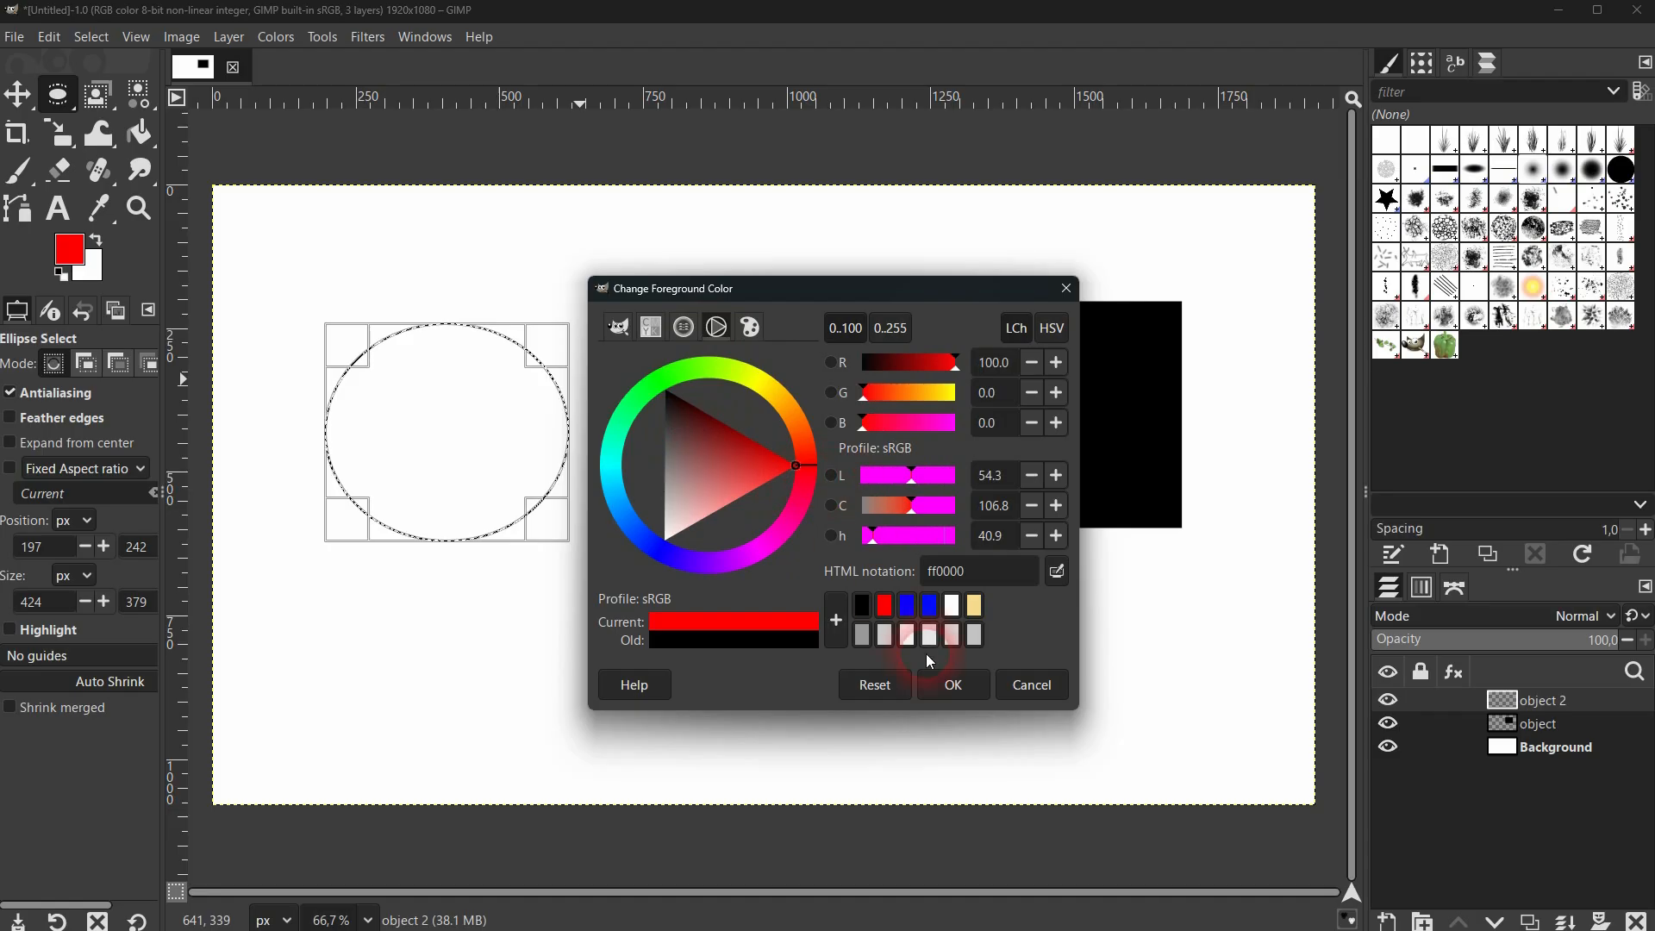
pyautogui.click(953, 685)
# Bucket-fill the elliptical selection on the object 2 layer with red and clear the selection.
pyautogui.click(138, 132)
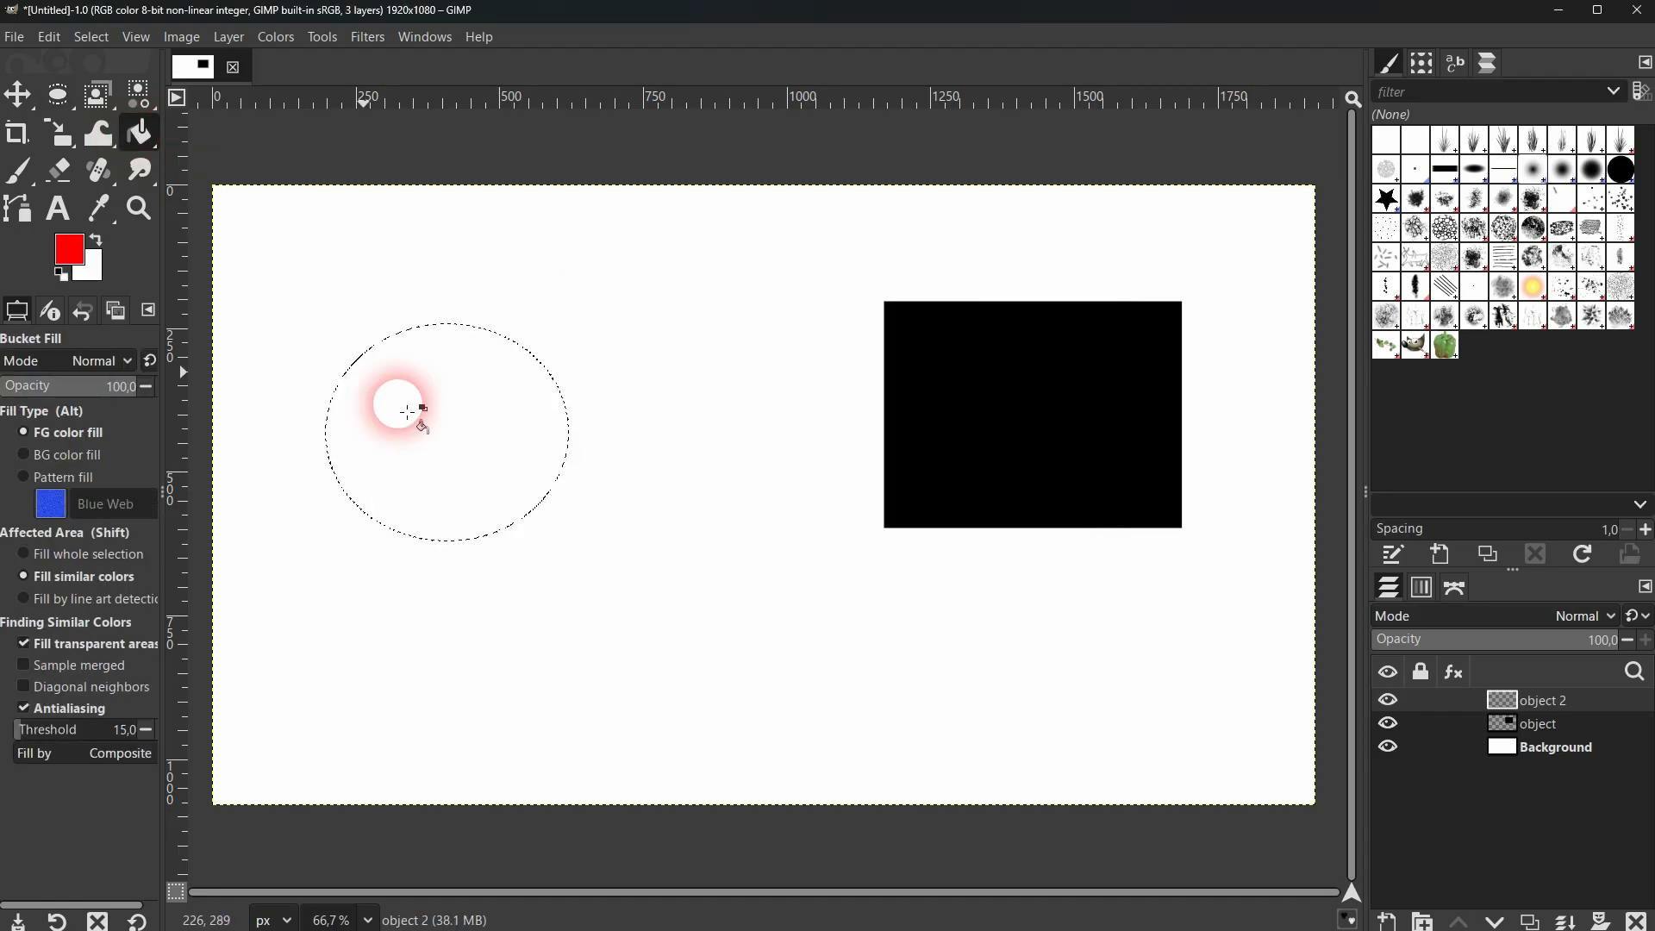
pyautogui.click(408, 413)
pyautogui.click(92, 36)
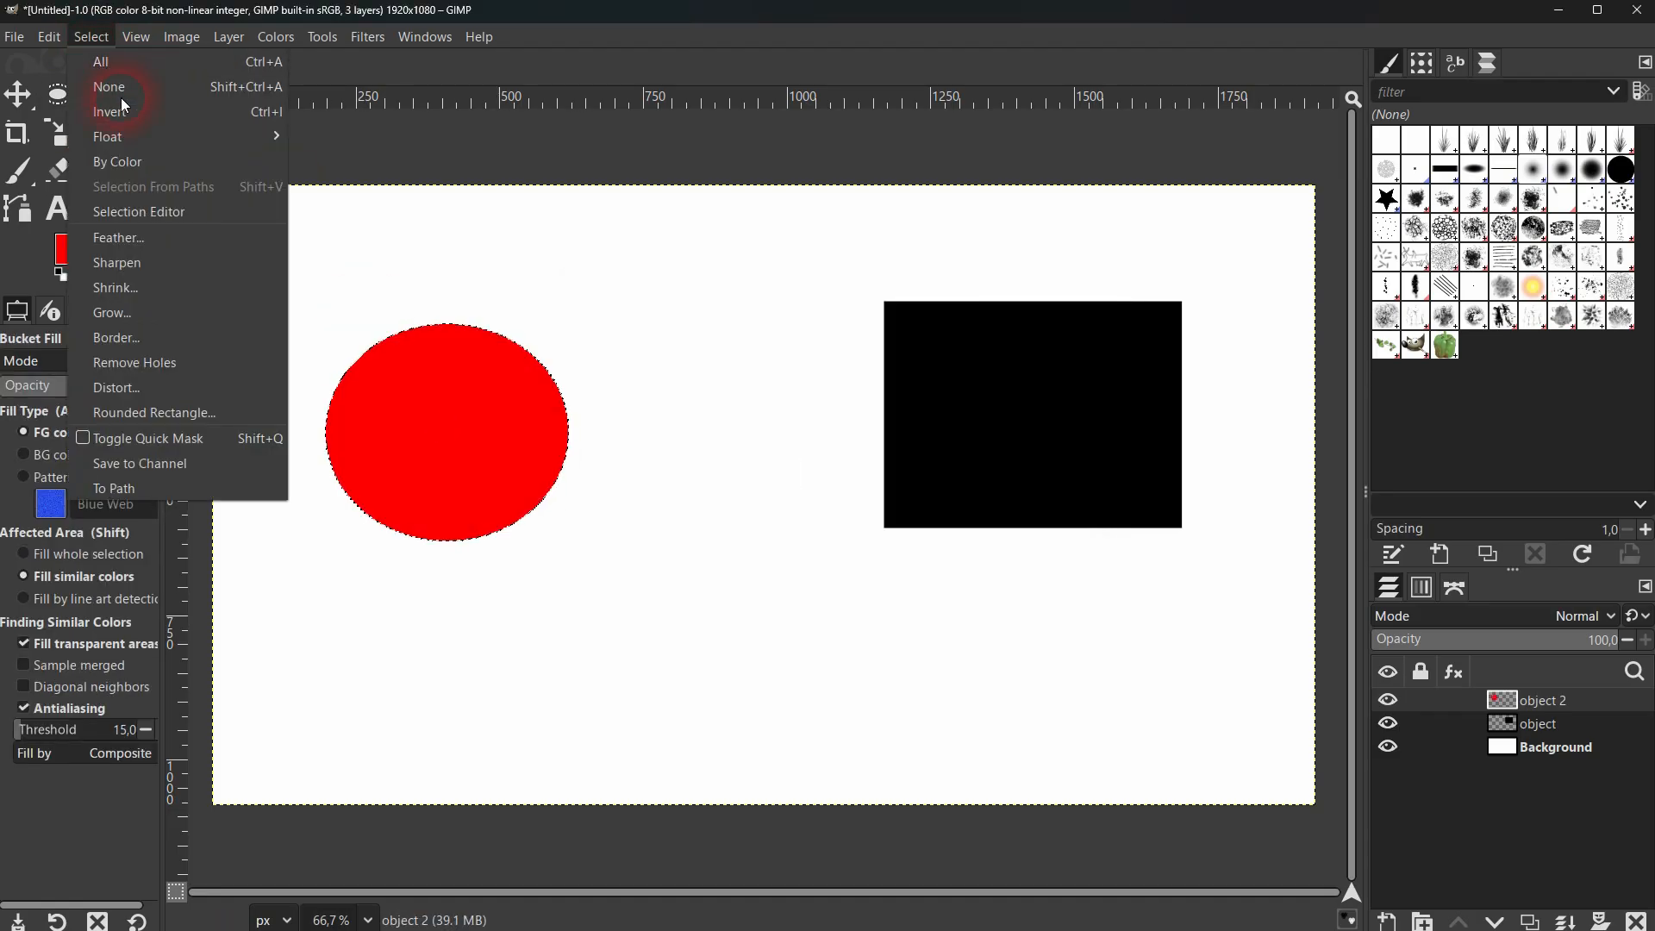
pyautogui.click(121, 90)
# Move the red ellipse about 366 px right and 85 px down, and move the black rectangle behind it.
pyautogui.click(18, 93)
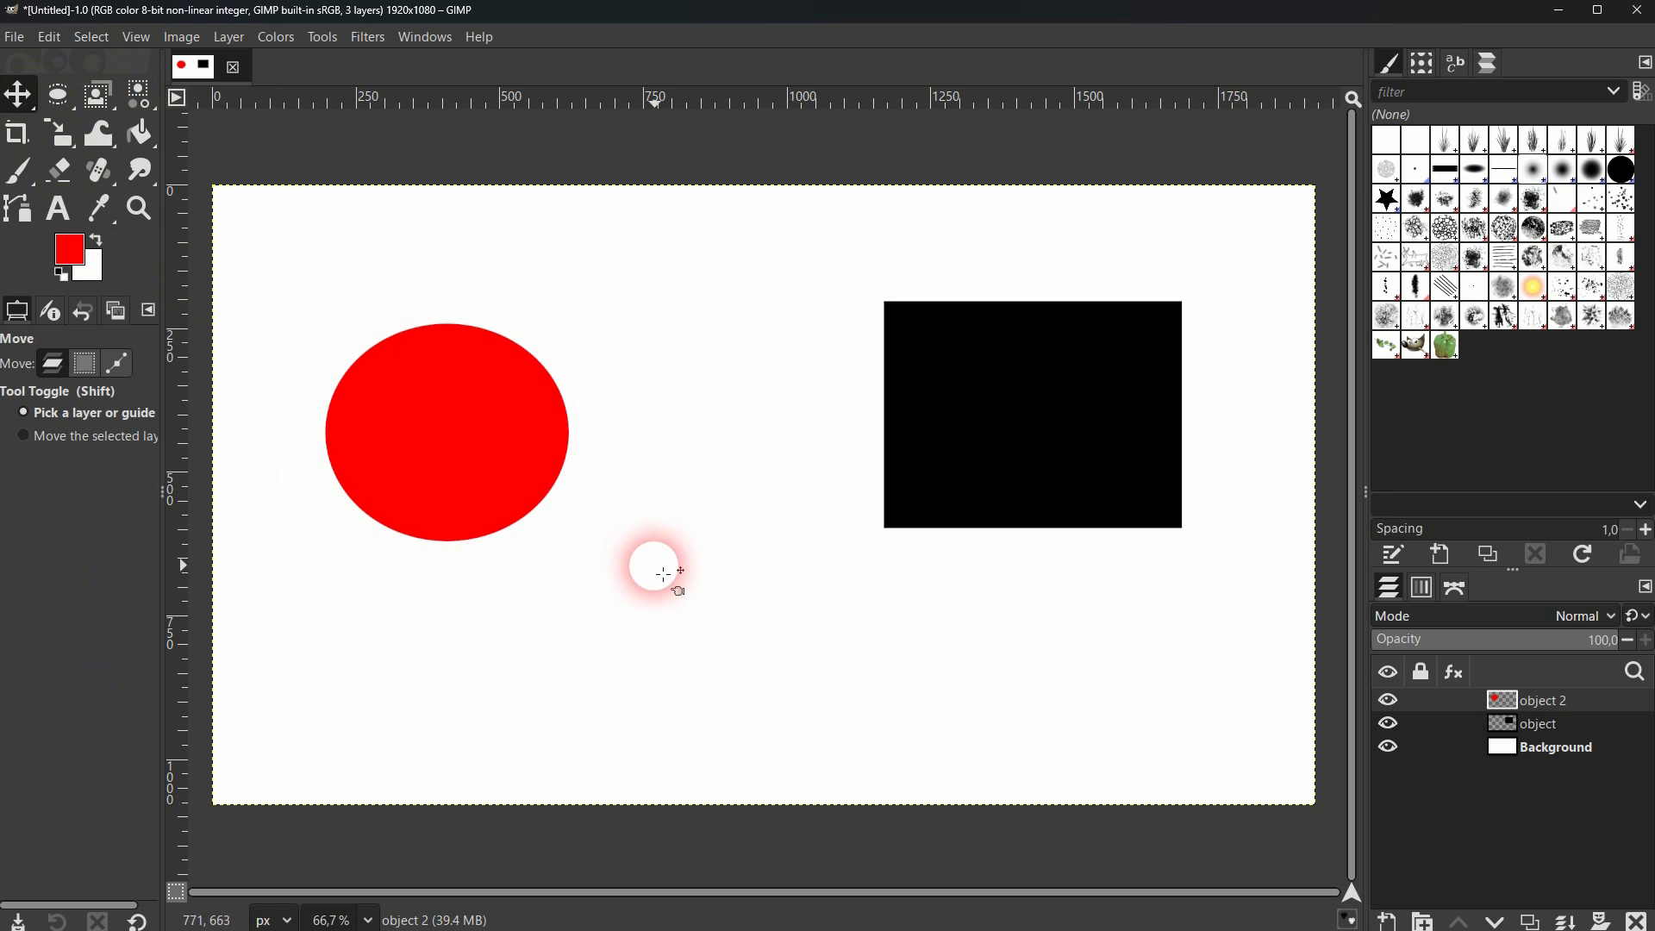
pyautogui.moveTo(489, 465); pyautogui.dragTo(700, 516)
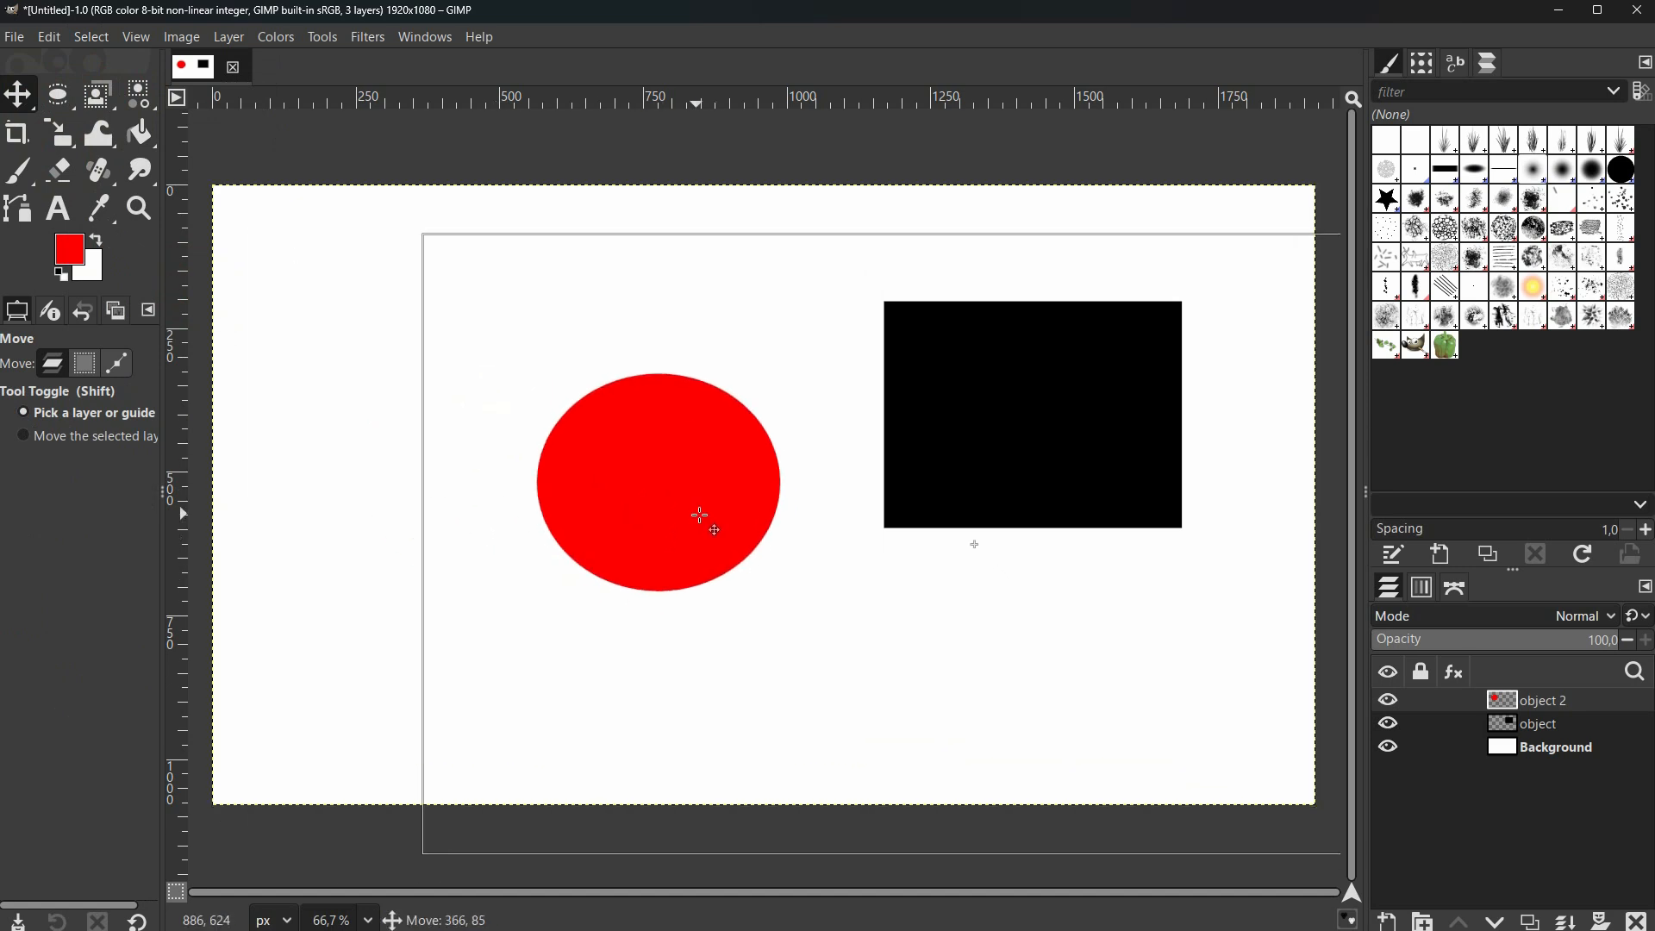
pyautogui.click(1578, 726)
pyautogui.moveTo(1028, 441); pyautogui.dragTo(655, 493)
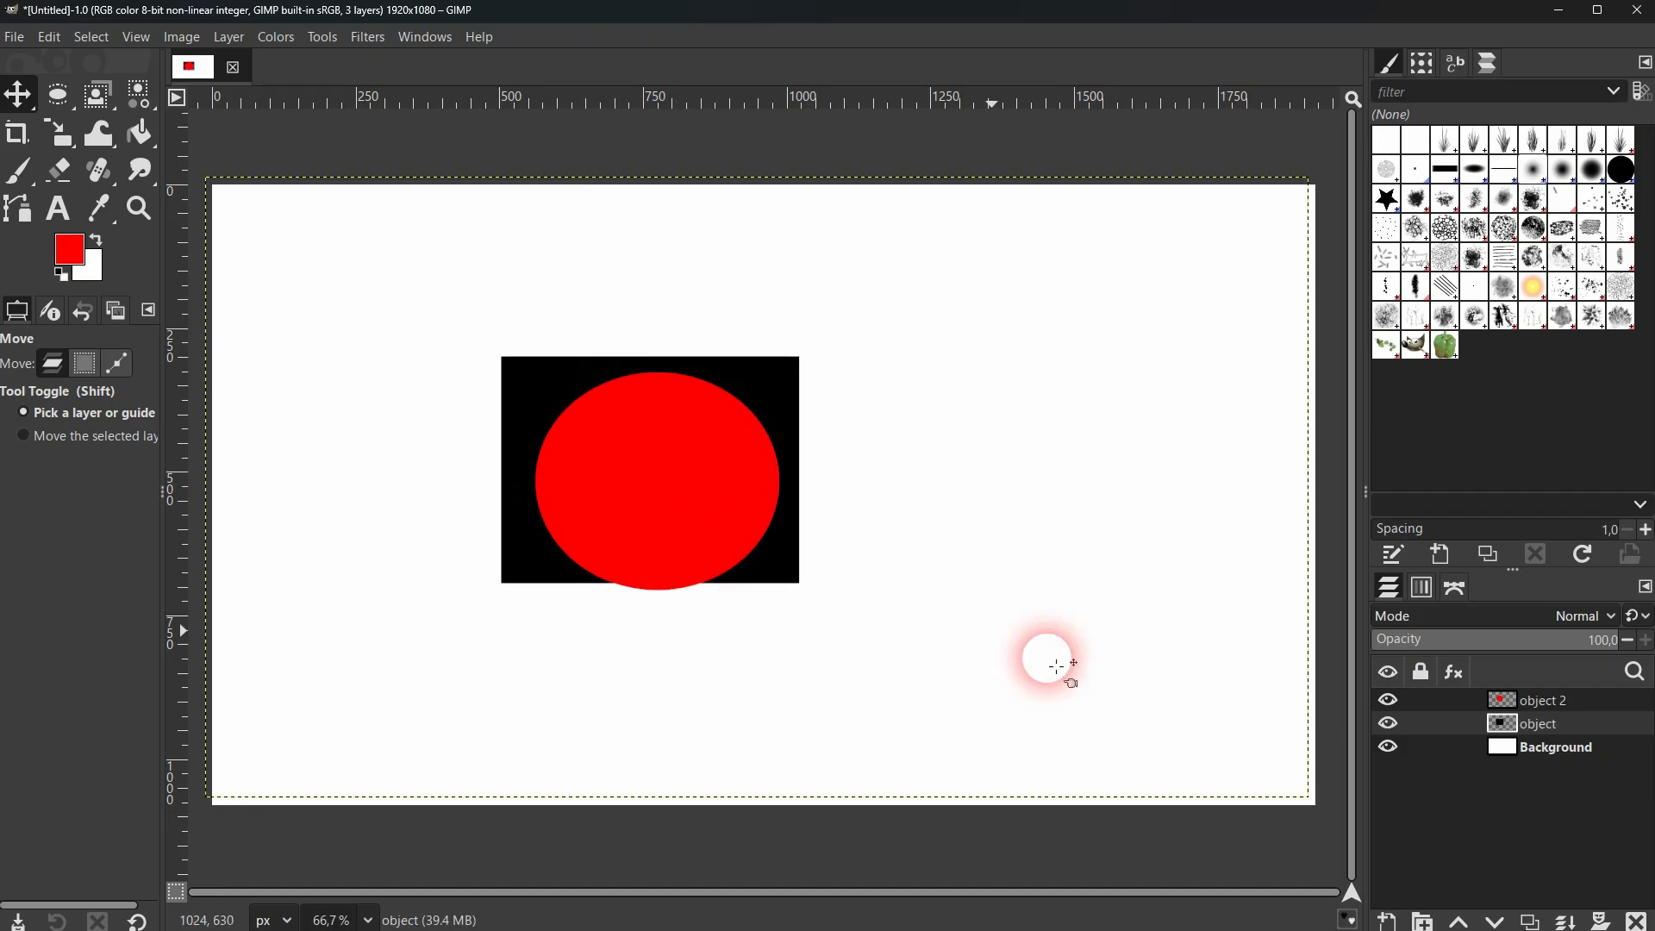
# Try moving the white Background layer to the right by its empty area, and undo the move.
pyautogui.click(1543, 747)
pyautogui.moveTo(414, 321); pyautogui.dragTo(661, 416)
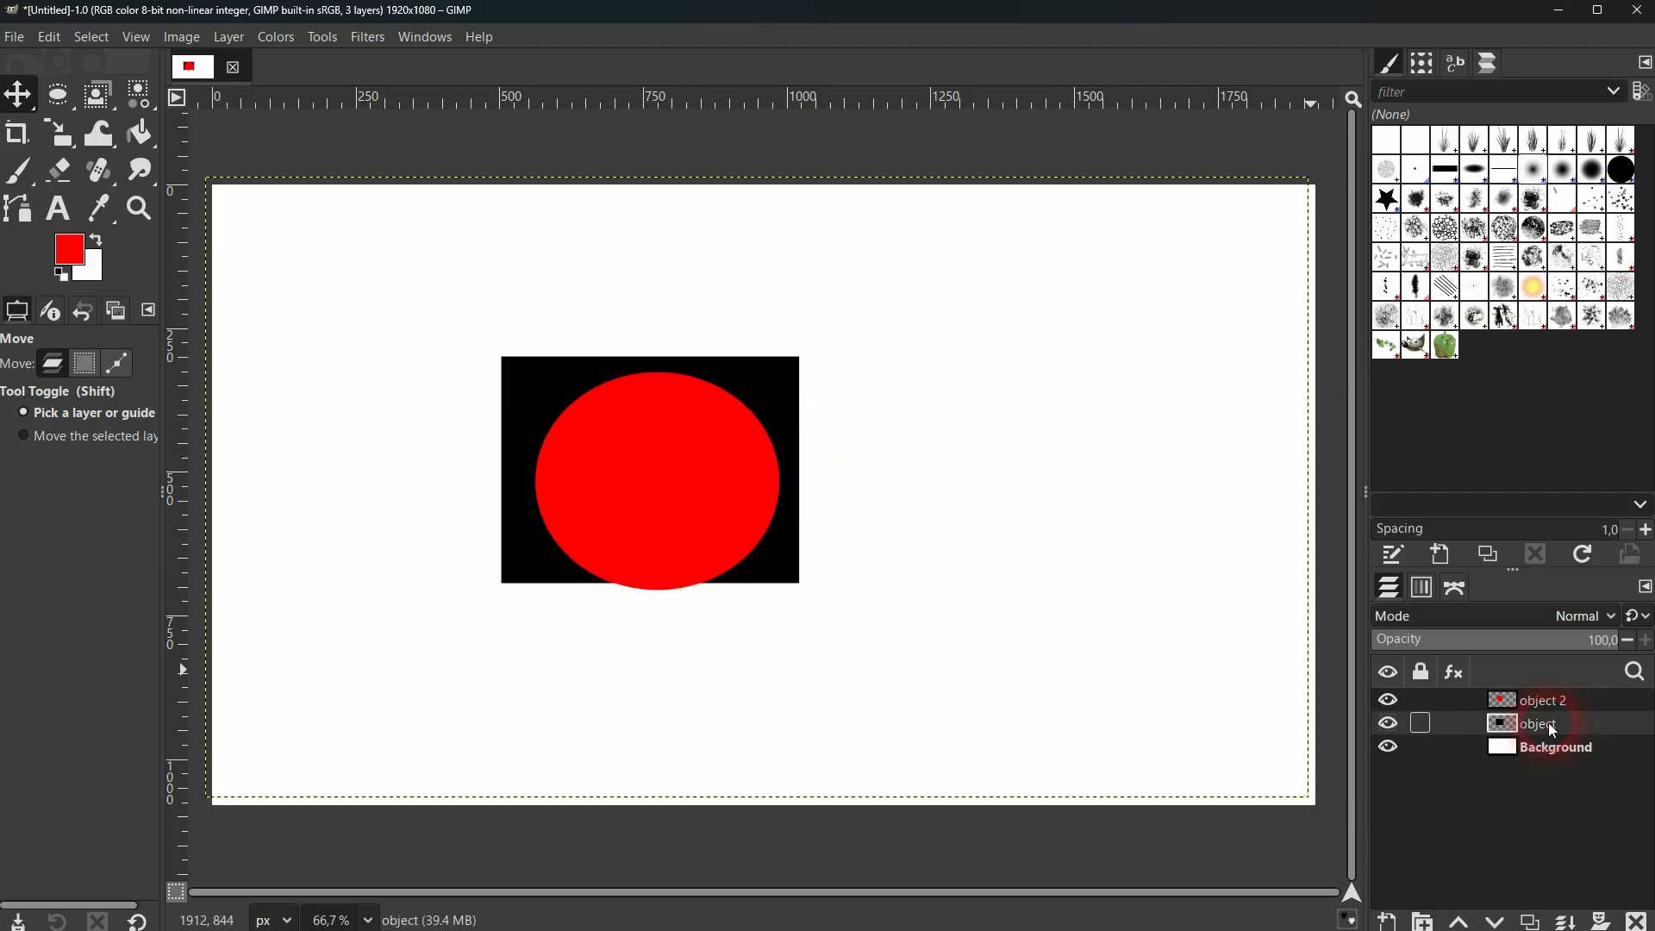
pyautogui.moveTo(888, 522); pyautogui.dragTo(1043, 509)
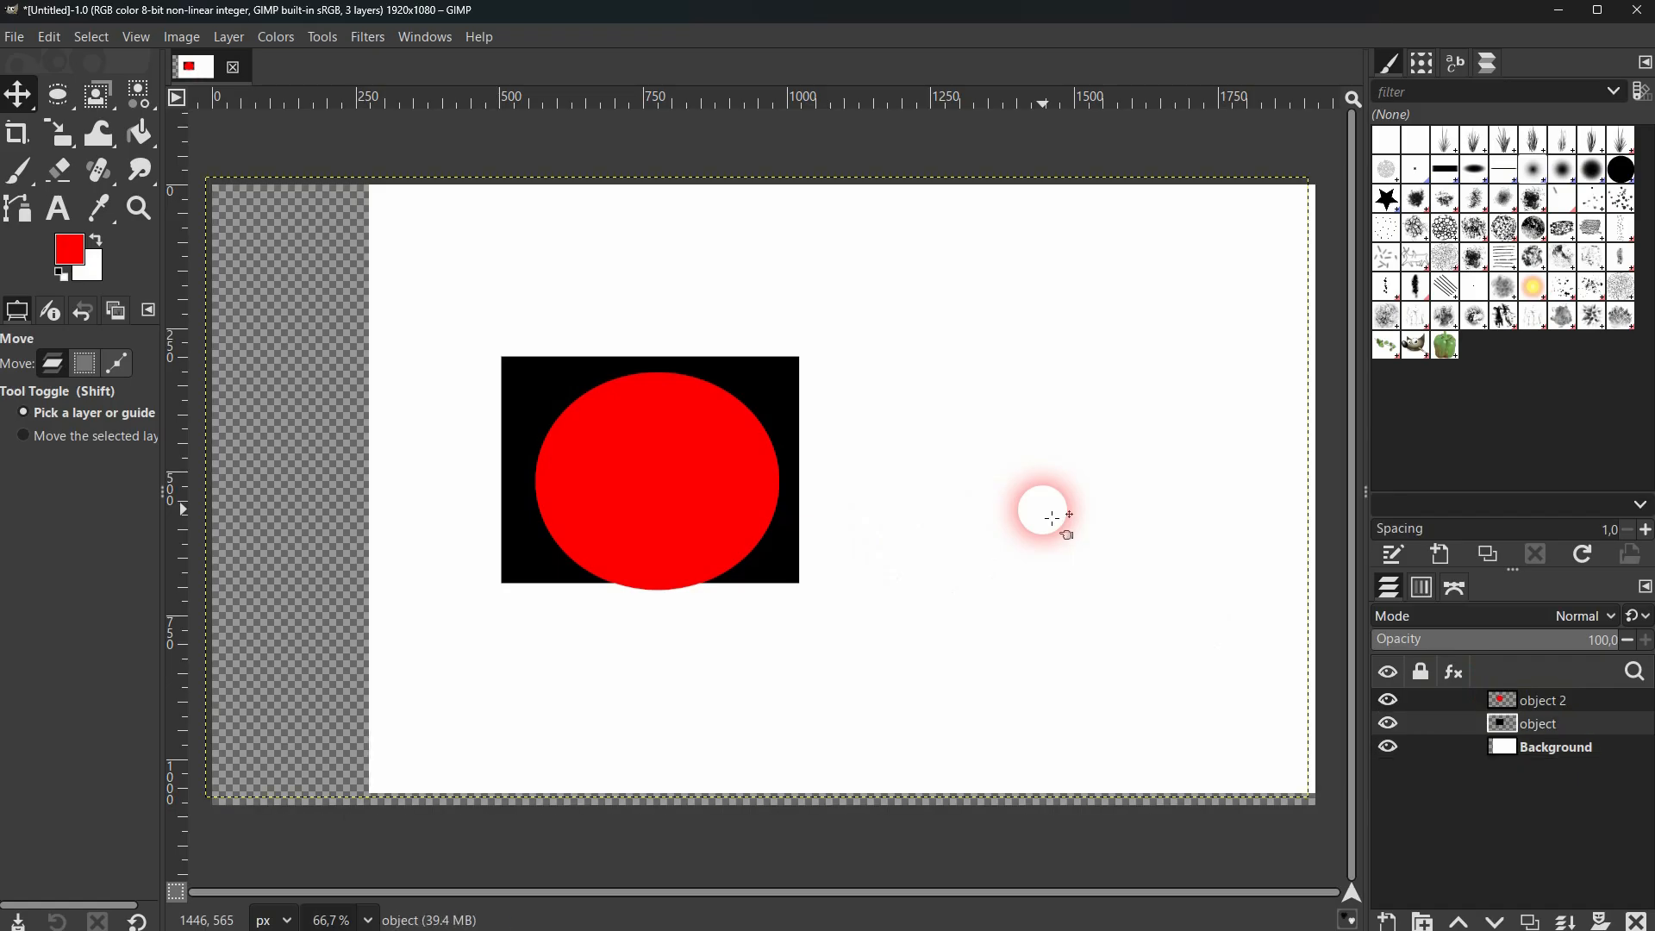
pyautogui.hotkey('ctrl', 'z')
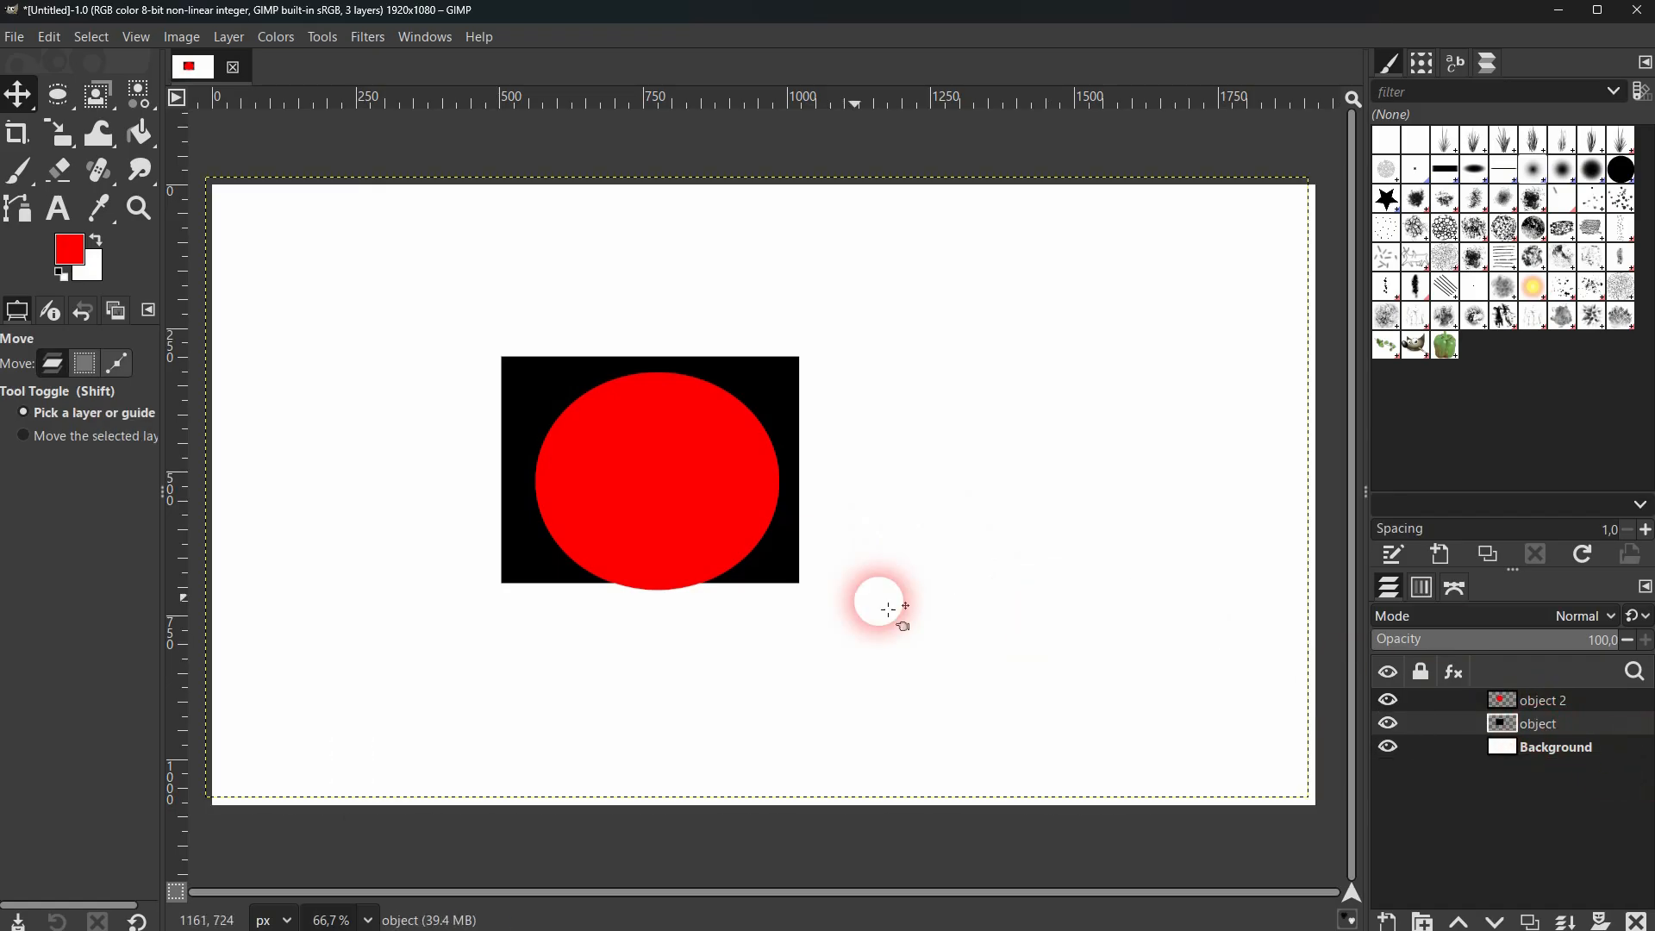
# Move the black rectangle to the right half of the canvas and reposition the red ellipse over the rectangle's left edge.
pyautogui.moveTo(783, 573); pyautogui.dragTo(1138, 571)
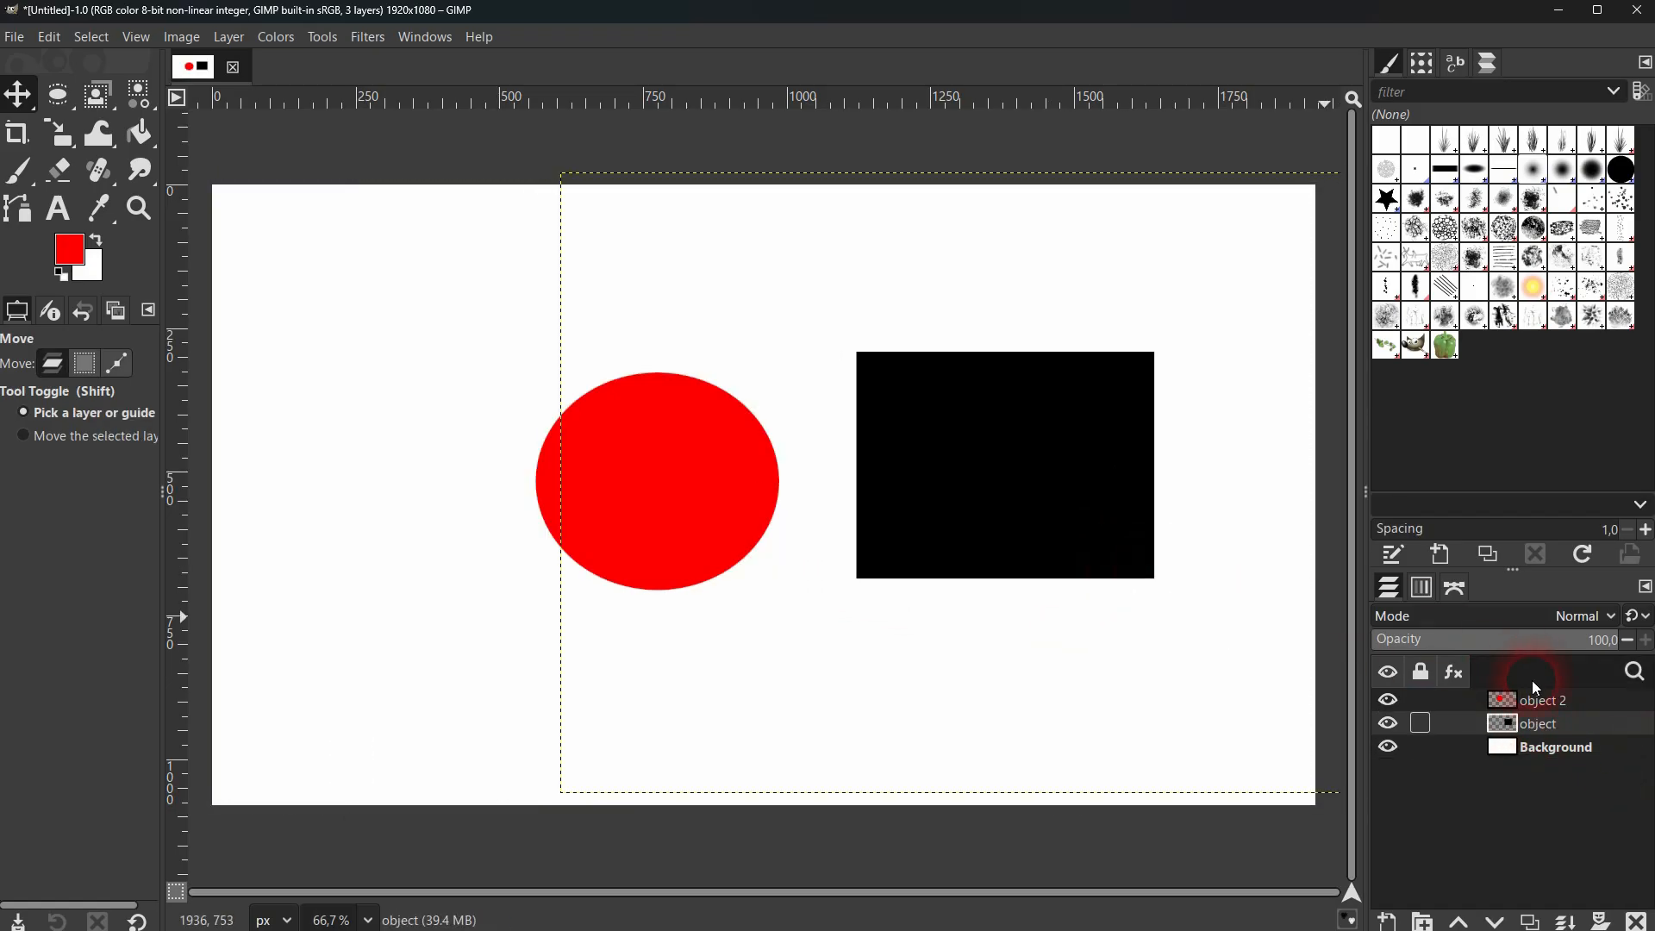
pyautogui.click(1543, 701)
pyautogui.moveTo(650, 509); pyautogui.dragTo(466, 506)
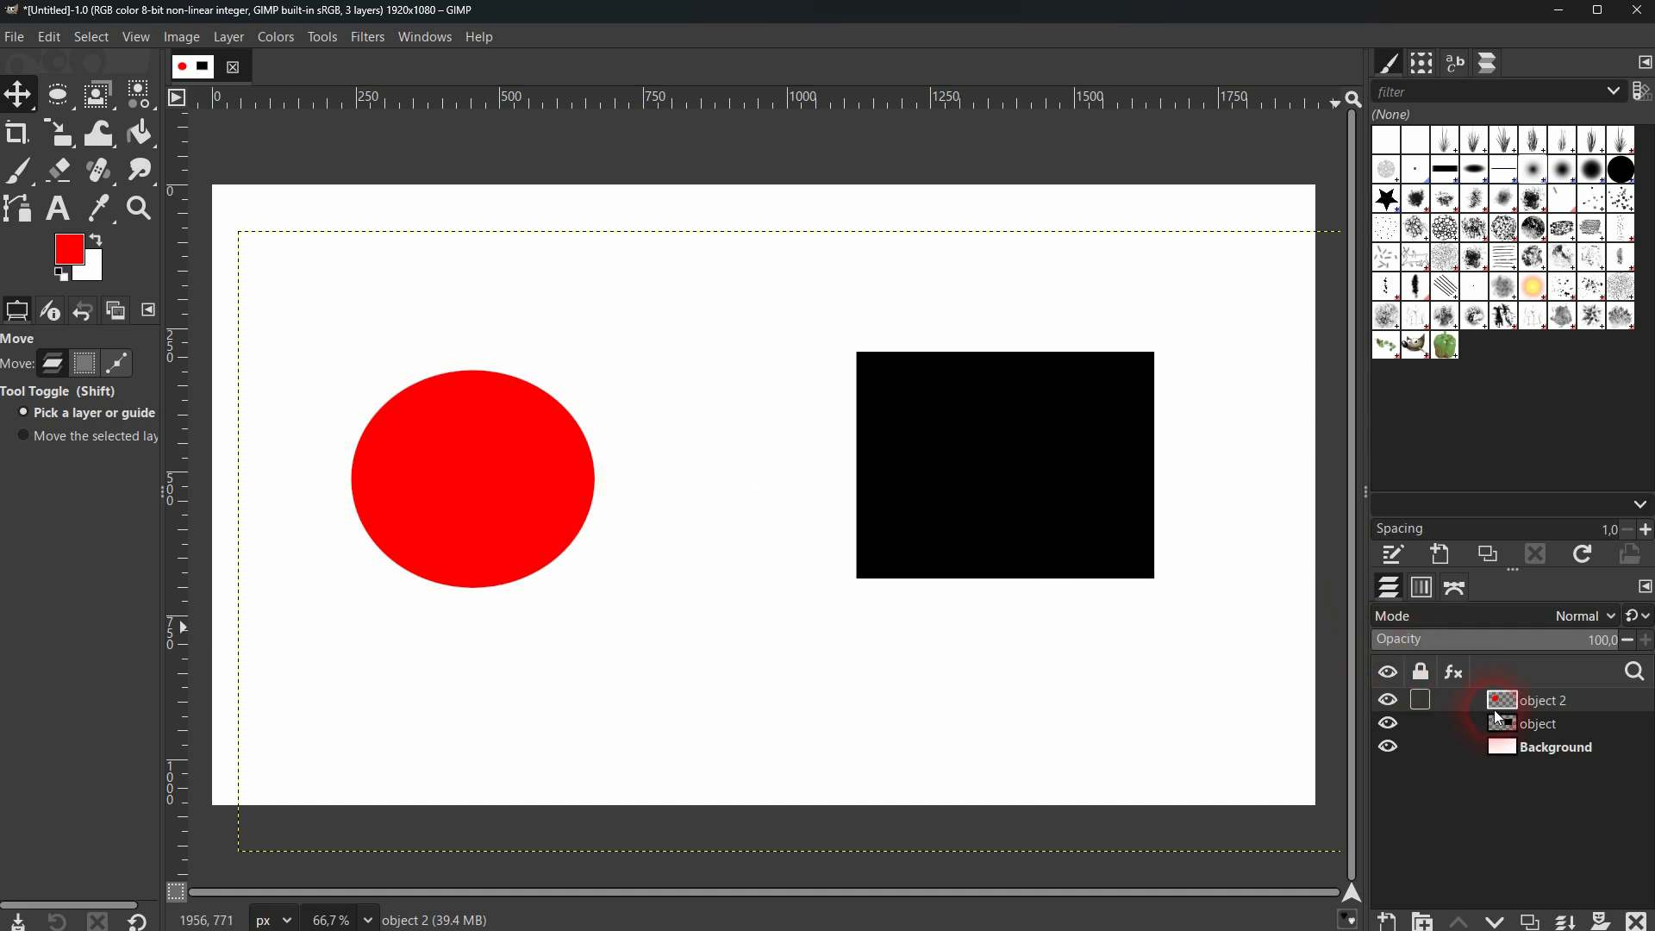
pyautogui.moveTo(491, 482); pyautogui.dragTo(871, 473)
# Raise the Background layer to the top of the layer stack and toggle its visibility off and on.
pyautogui.moveTo(1580, 705)
pyautogui.mouseDown()
pyautogui.moveTo(1570, 748)
pyautogui.moveTo(1552, 691)
pyautogui.mouseUp()
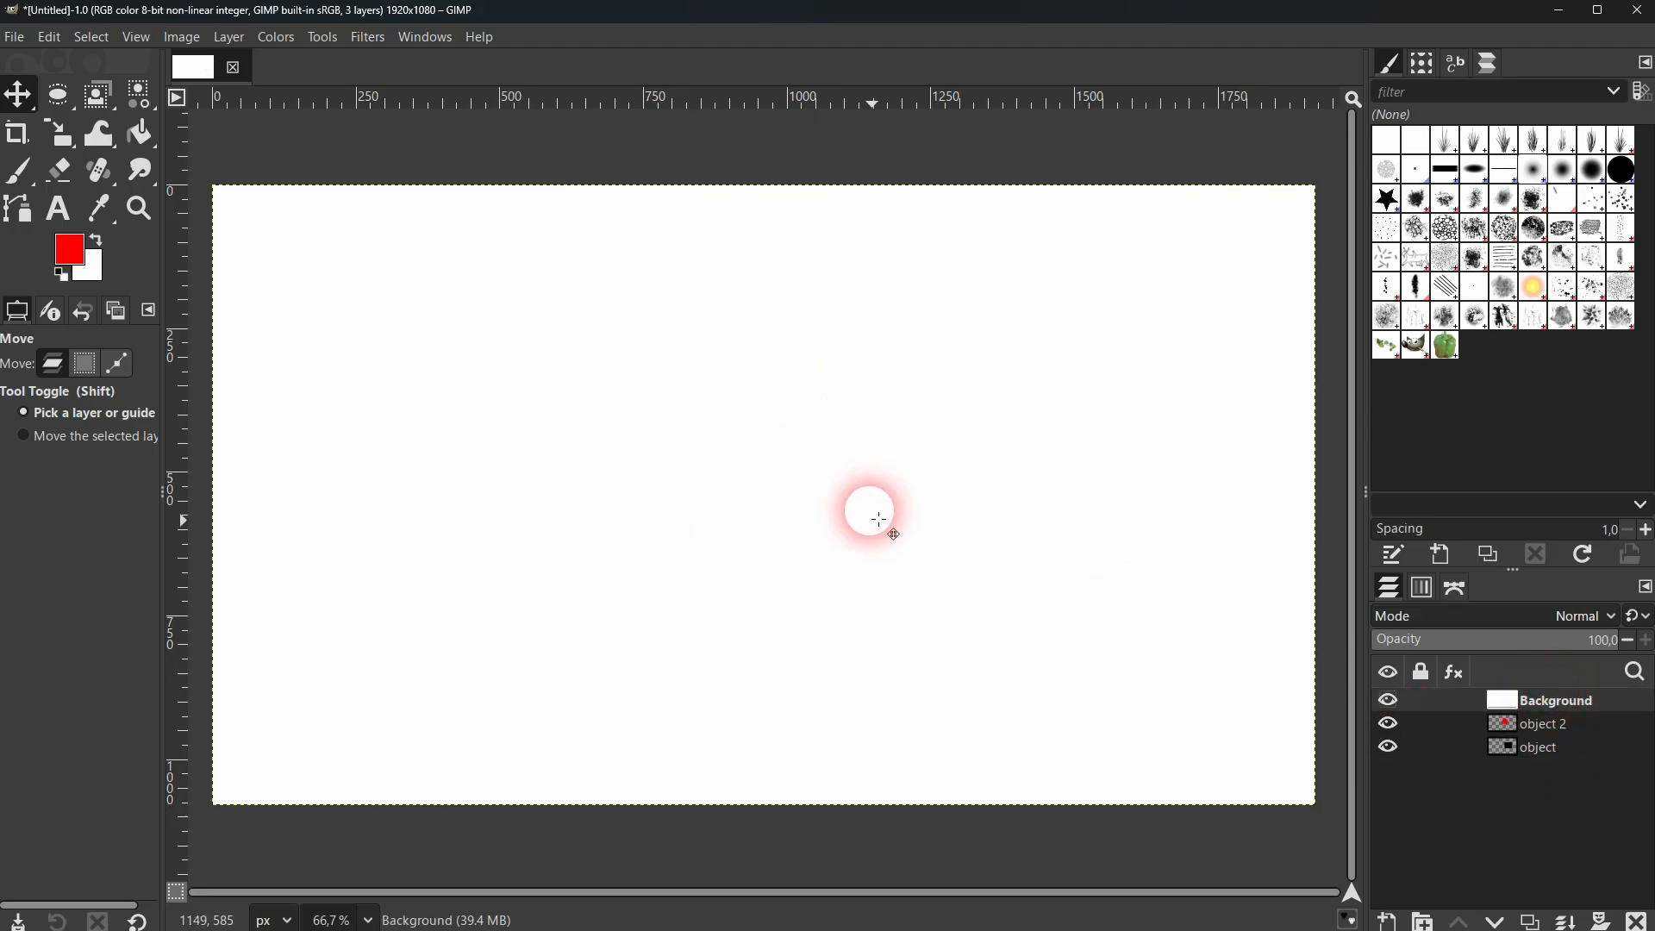
pyautogui.click(1388, 700)
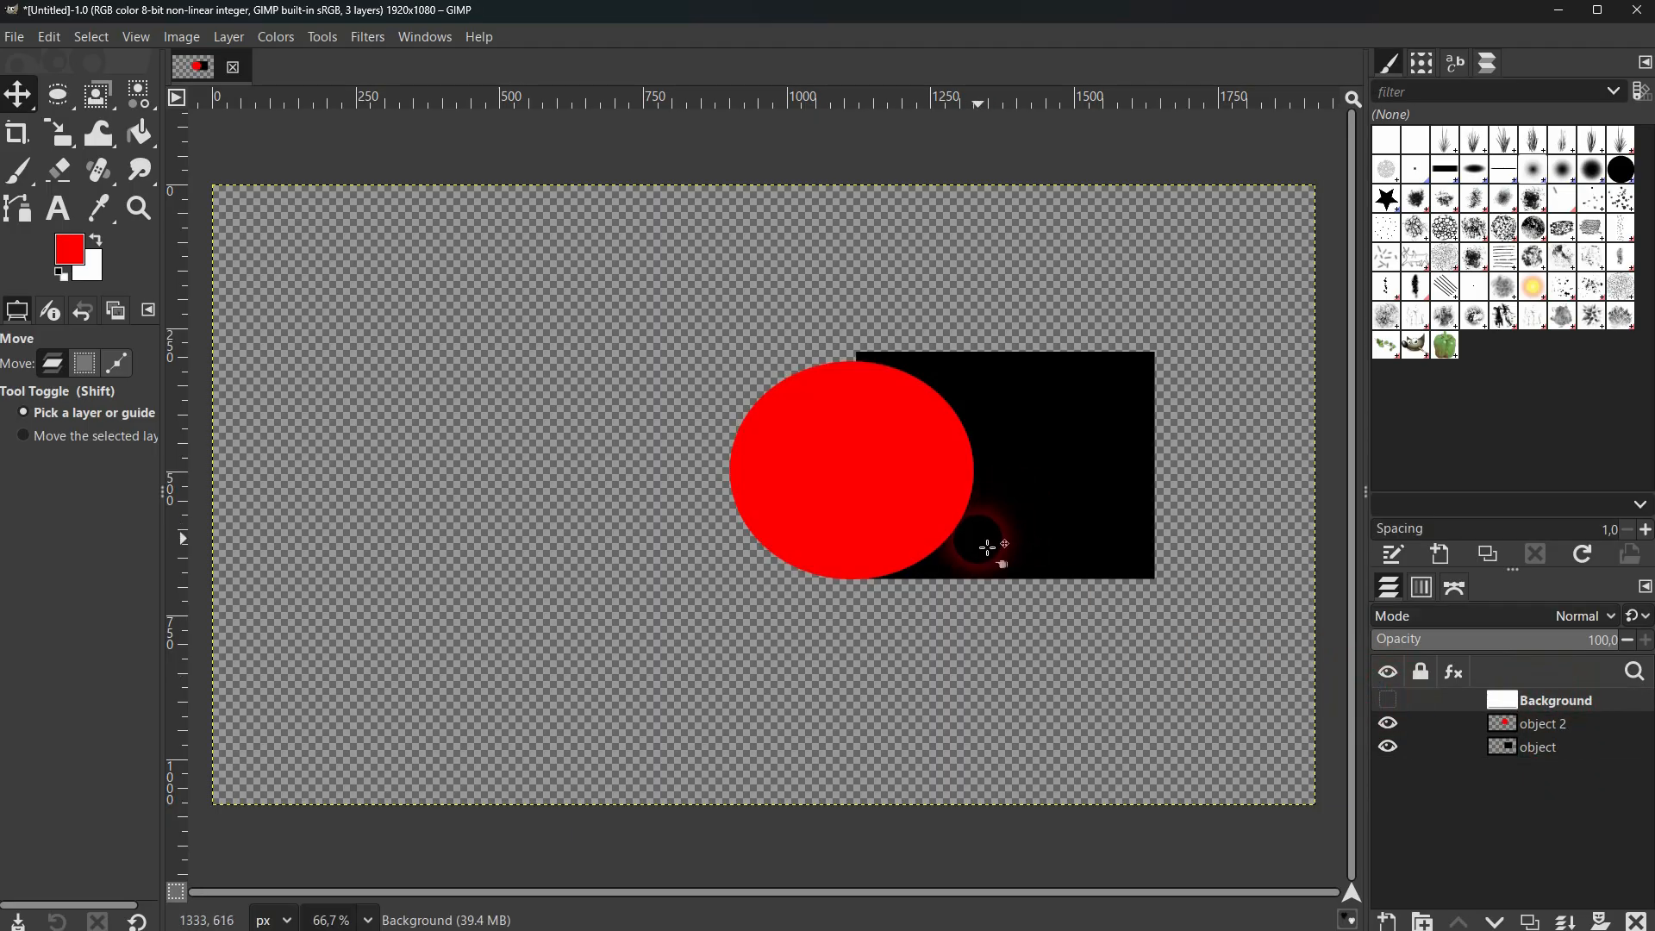
pyautogui.click(1386, 699)
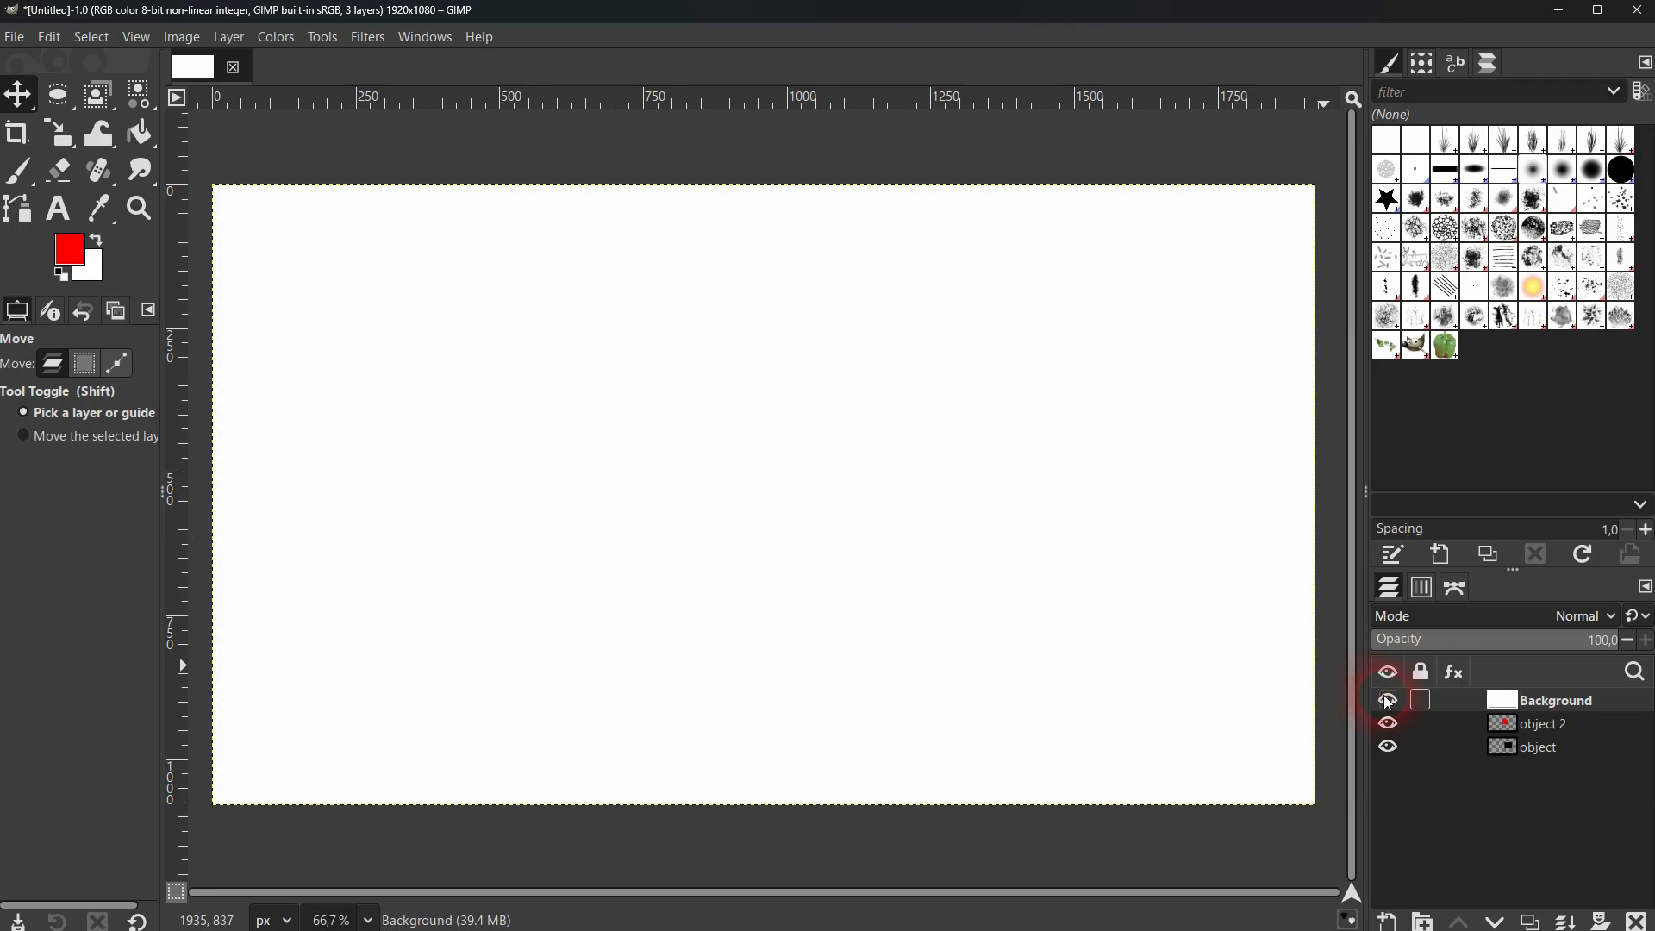
# Reorder the layers with object on top, object 2 below it and Background at the bottom.
pyautogui.moveTo(1550, 700)
pyautogui.mouseDown()
pyautogui.moveTo(1559, 753)
pyautogui.moveTo(1539, 697)
pyautogui.mouseUp()
pyautogui.click(1545, 724)
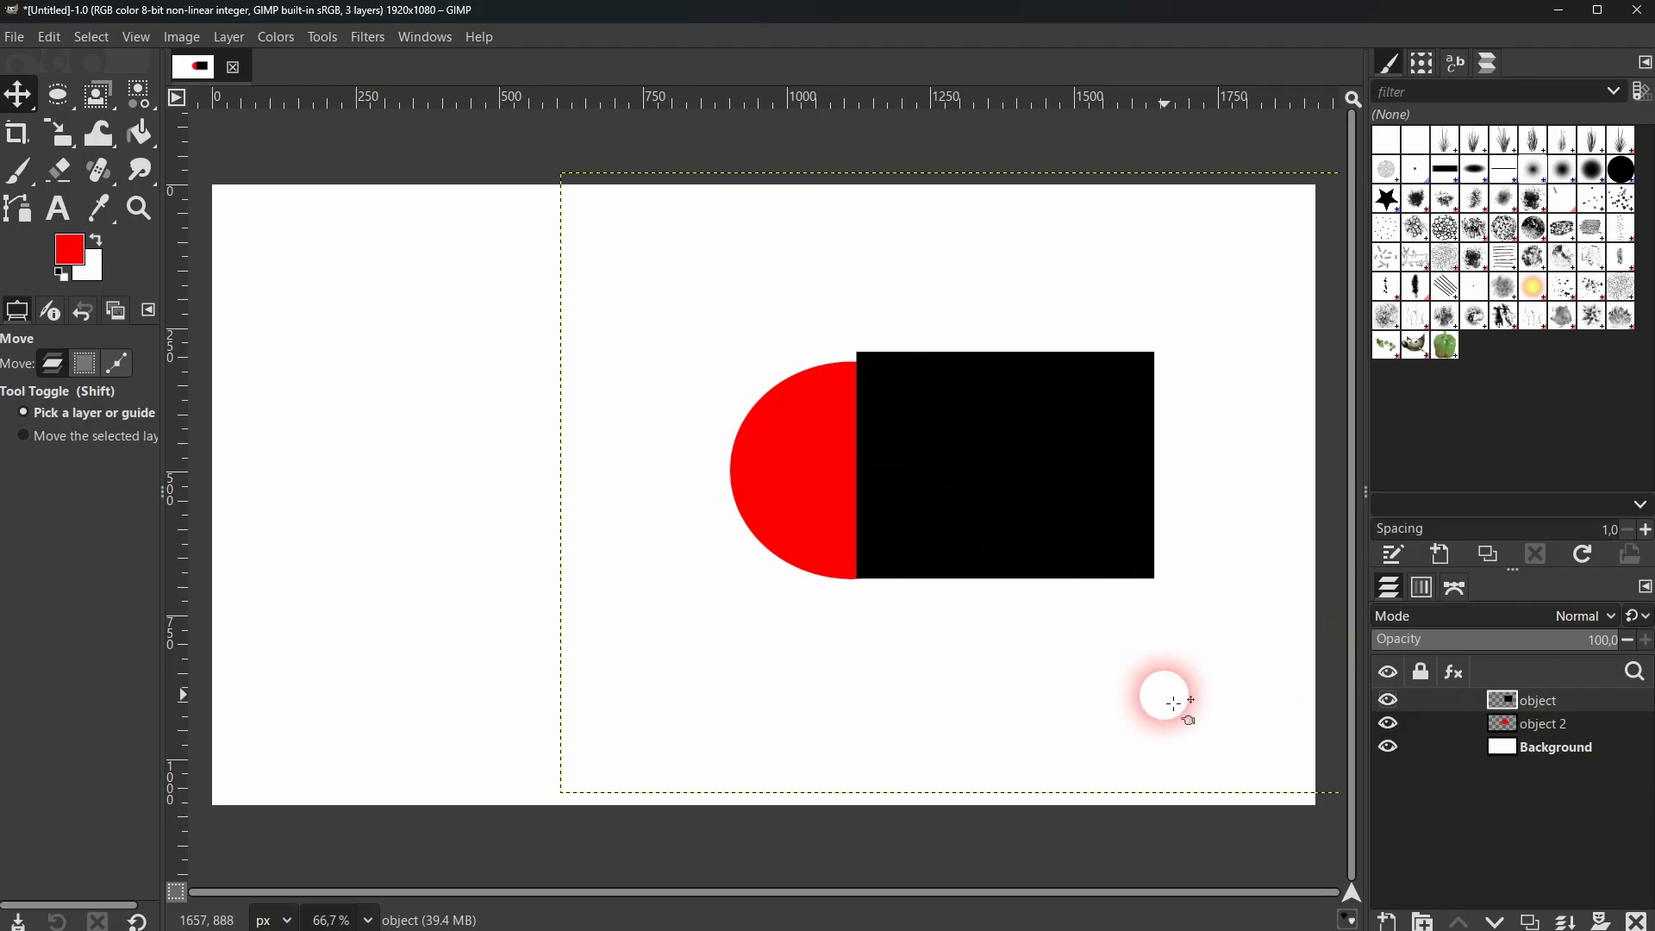